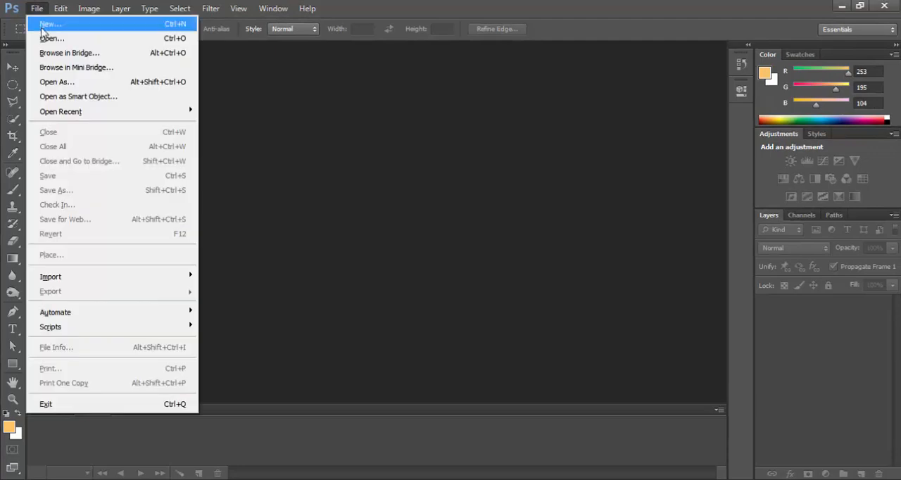
# Step: Create a new Landscape 4 x 6 photo document, 6 by 4 inches at 300 pixels/inch, RGB Color, with a white background
pyautogui.click(49, 28)
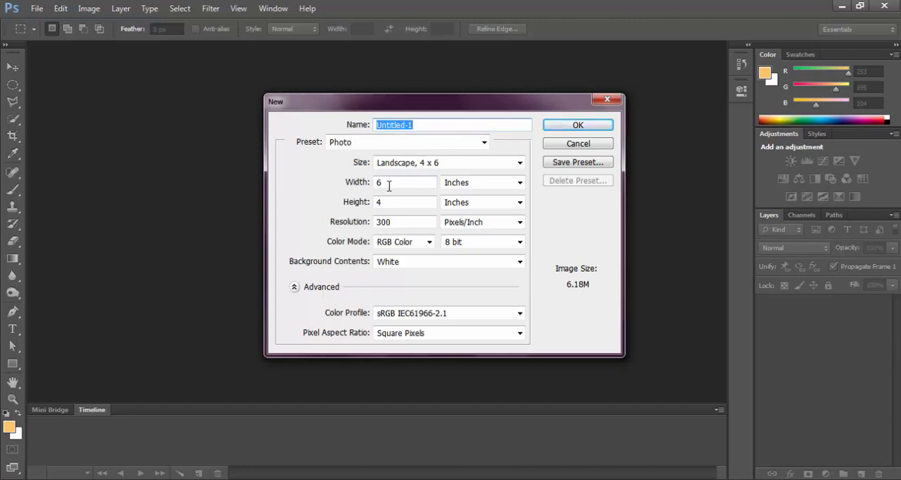
pyautogui.doubleClick(388, 182)
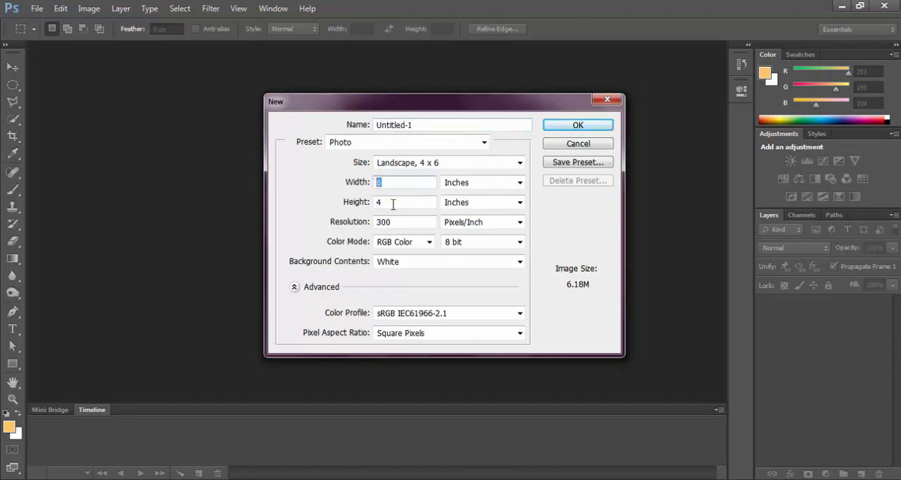
pyautogui.click(598, 126)
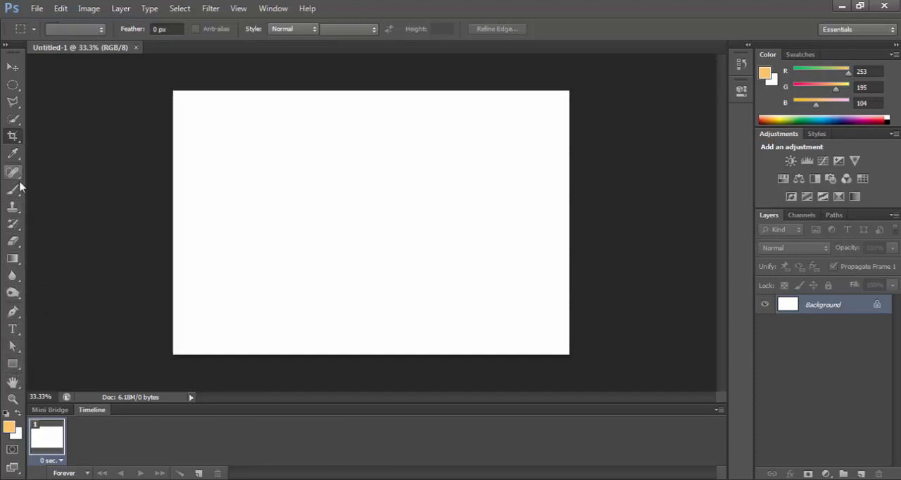
# Step: Draw a single slice covering the entire canvas with the Slice Tool
pyautogui.click(16, 140)
pyautogui.rightClick(17, 143)
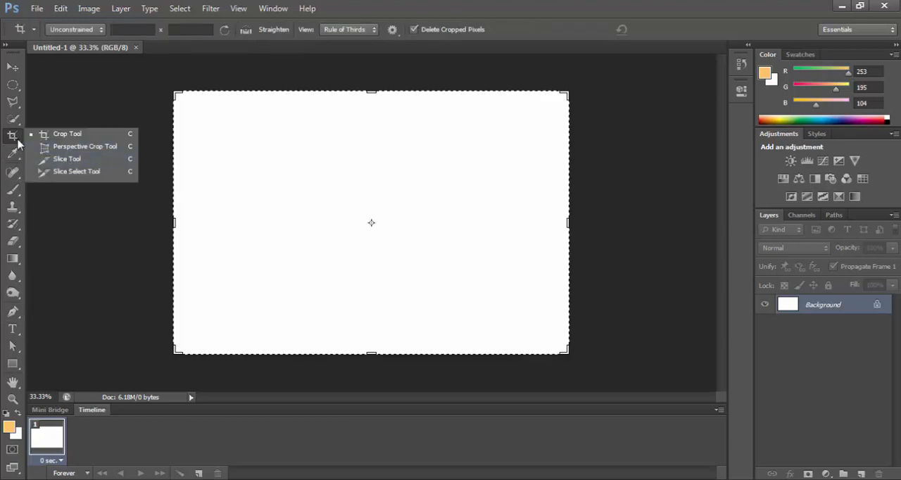
pyautogui.rightClick(18, 140)
pyautogui.click(60, 160)
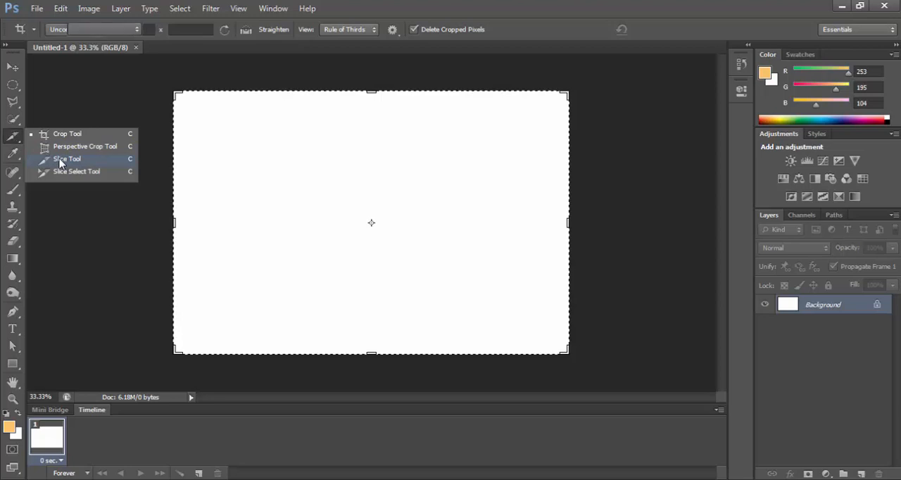
pyautogui.moveTo(172, 80); pyautogui.dragTo(610, 366)
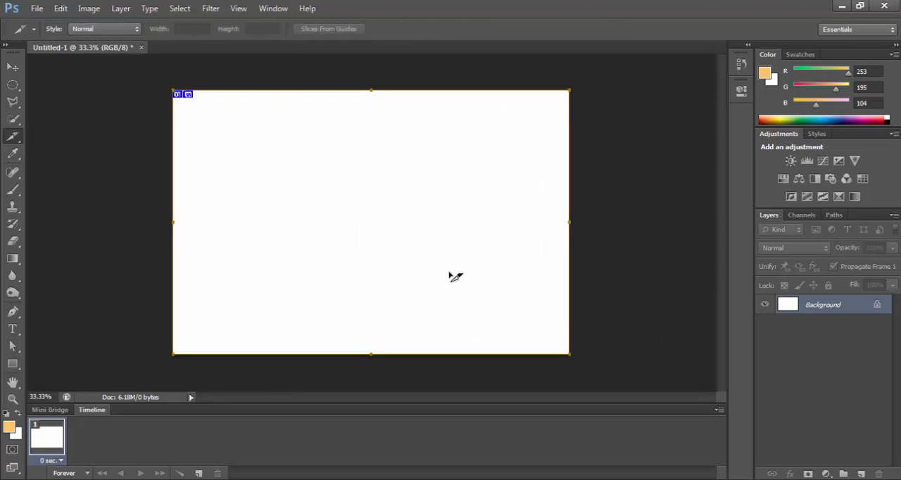
# Step: Divide the full-canvas slice into 3 evenly spaced slices down and 2 evenly spaced slices across
pyautogui.rightClick(308, 173)
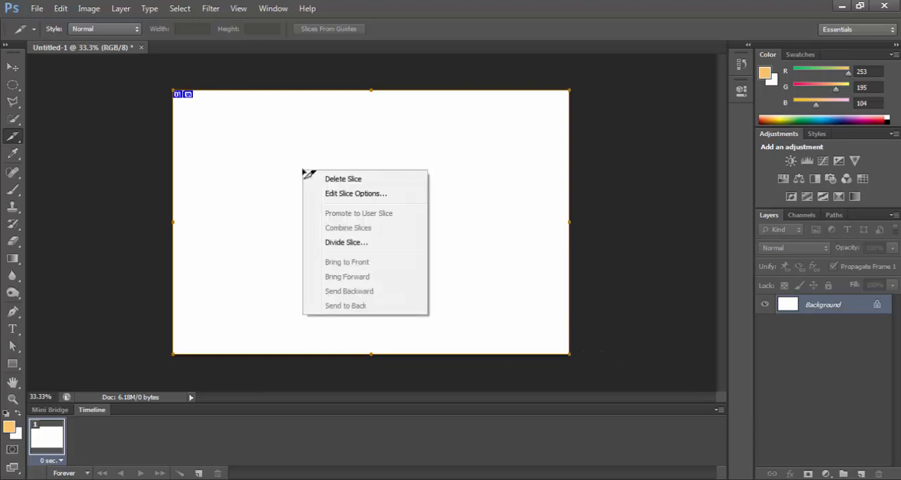
pyautogui.click(350, 244)
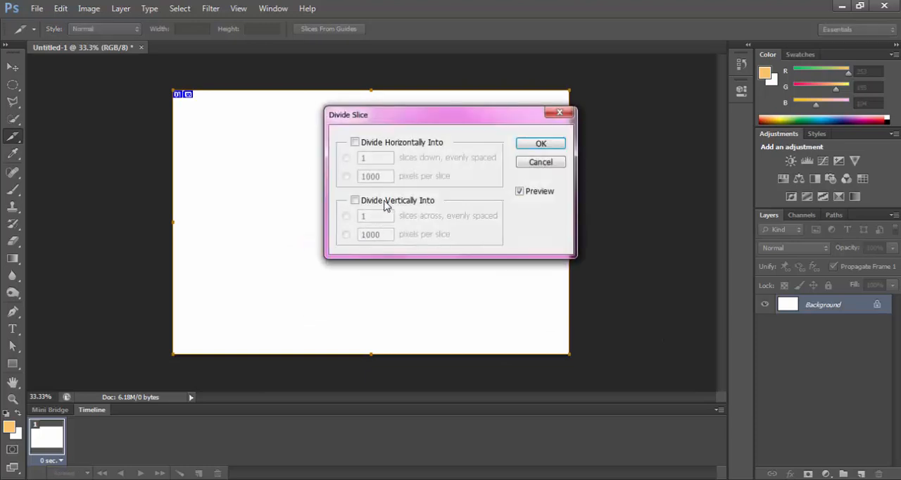
pyautogui.moveTo(420, 121); pyautogui.dragTo(412, 119)
pyautogui.click(354, 143)
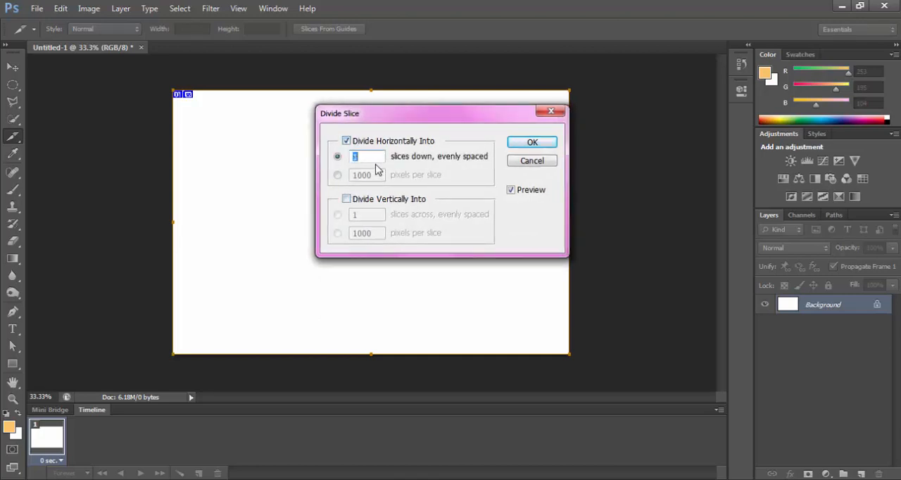
pyautogui.moveTo(432, 120); pyautogui.dragTo(544, 104)
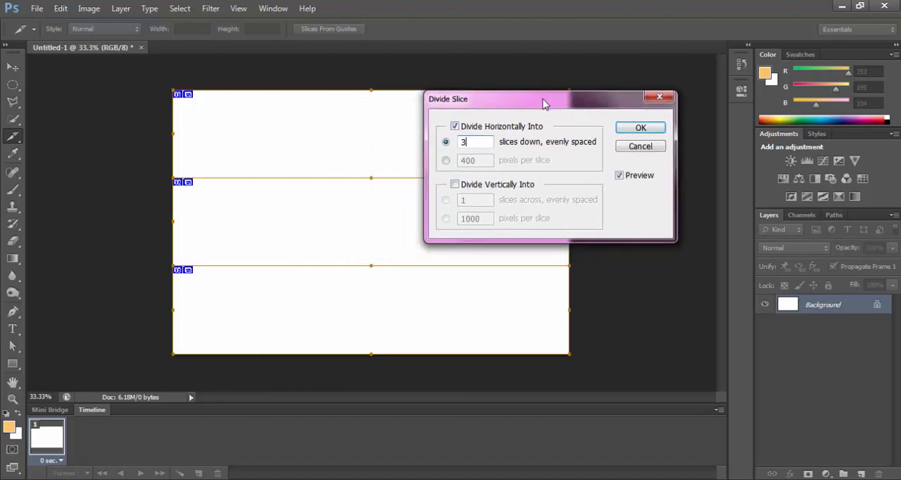
pyautogui.click(456, 185)
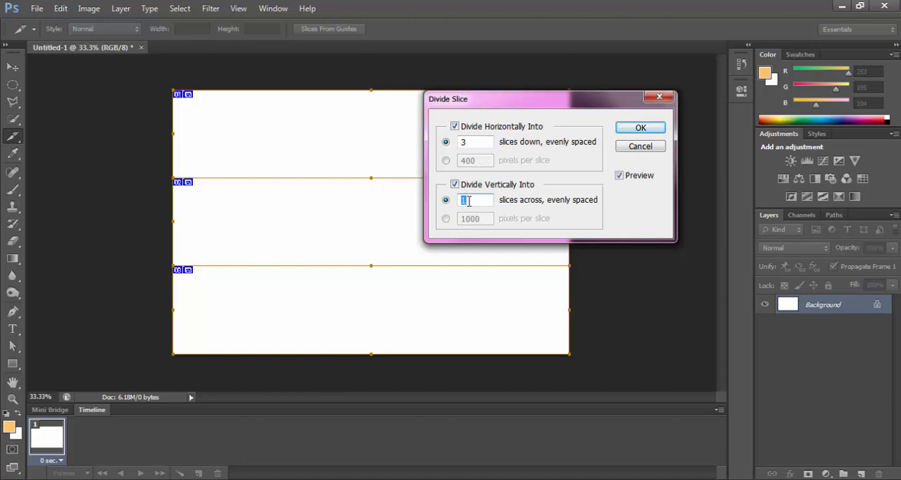
pyautogui.write('2')
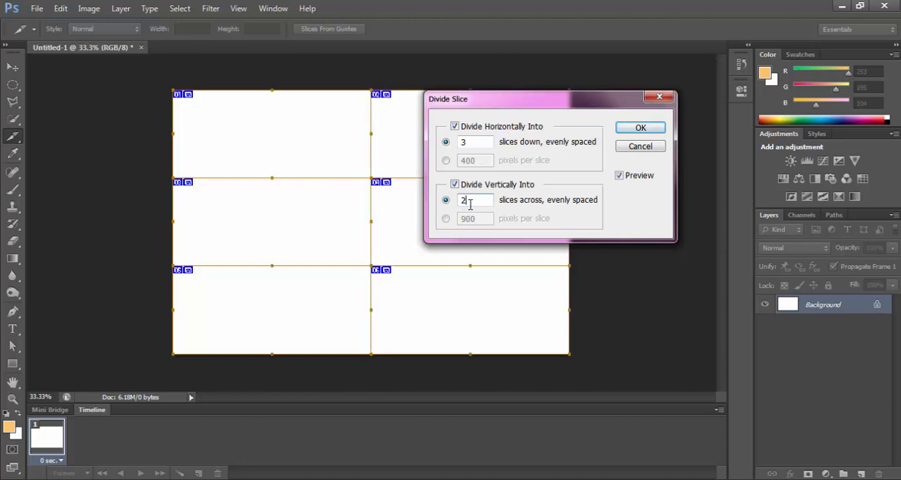
pyautogui.click(638, 129)
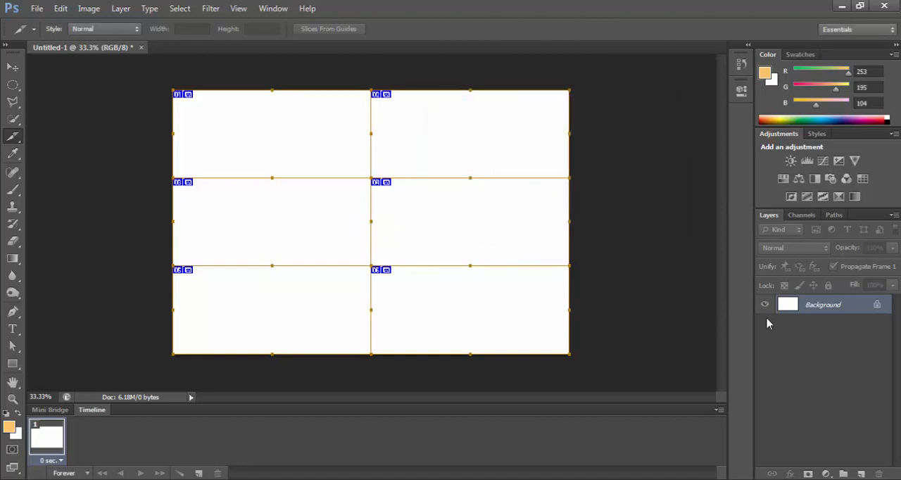
# Step: Add a new layer and make a rectangular marquee selection over the two top slices across the full canvas width
pyautogui.click(860, 474)
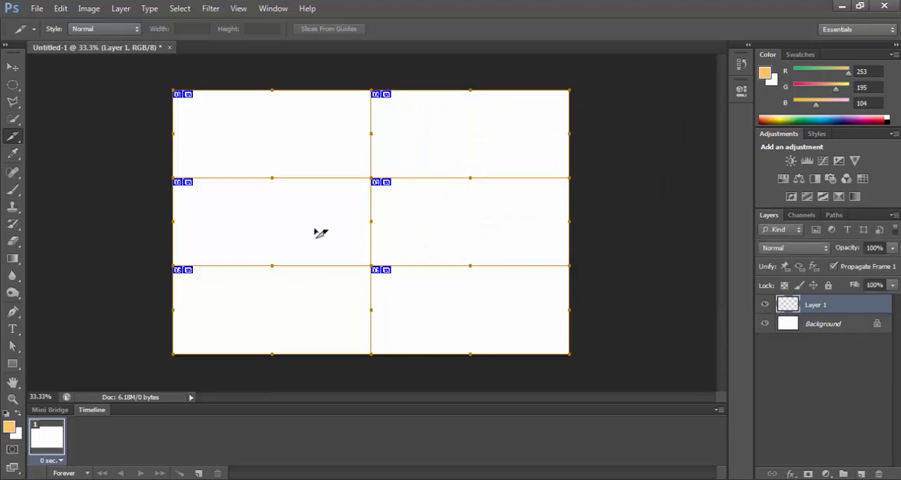
pyautogui.click(14, 86)
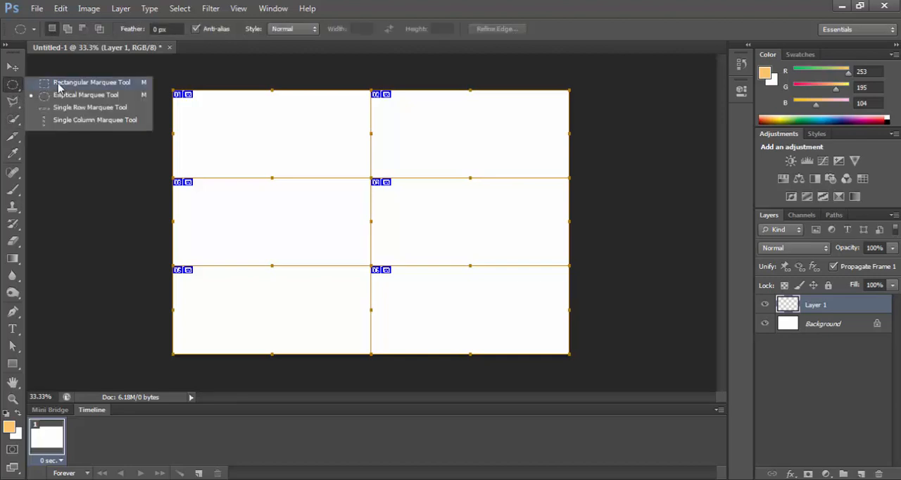
pyautogui.click(59, 84)
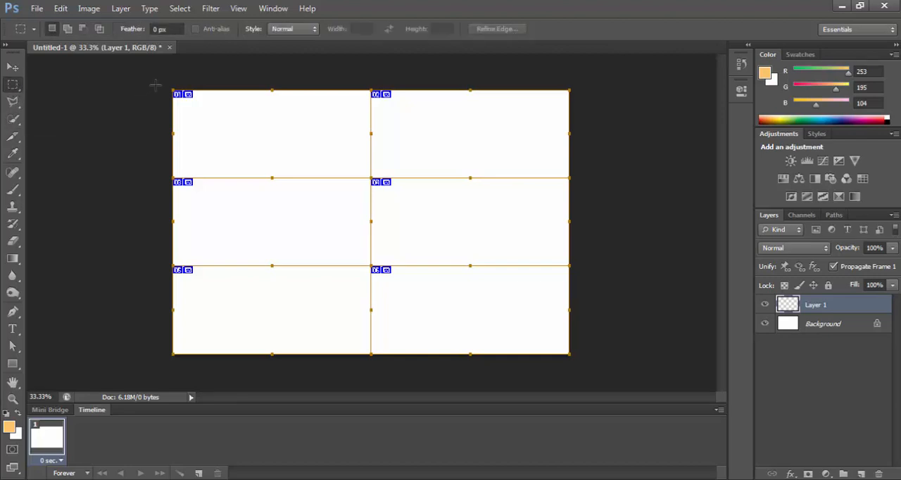
pyautogui.moveTo(173, 91); pyautogui.dragTo(576, 178)
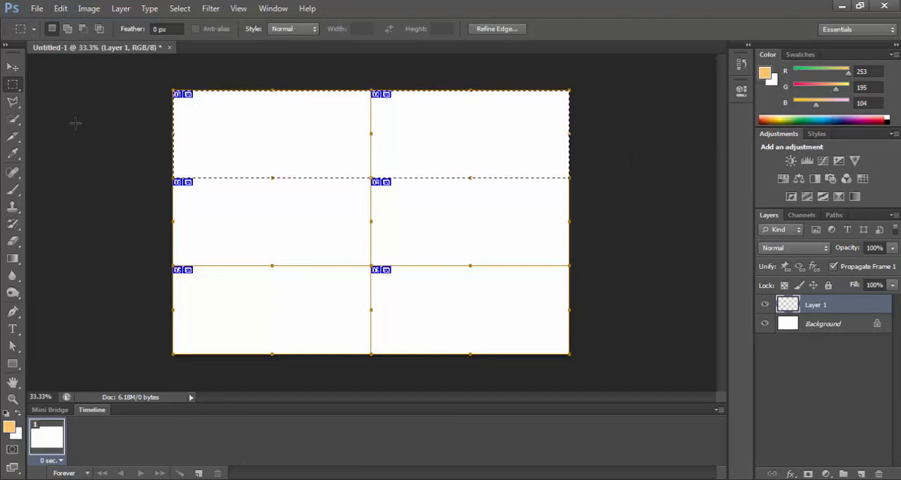
# Step: Set the foreground color to pure yellow, RGB 255, 255, 0 (ffff00)
pyautogui.click(8, 429)
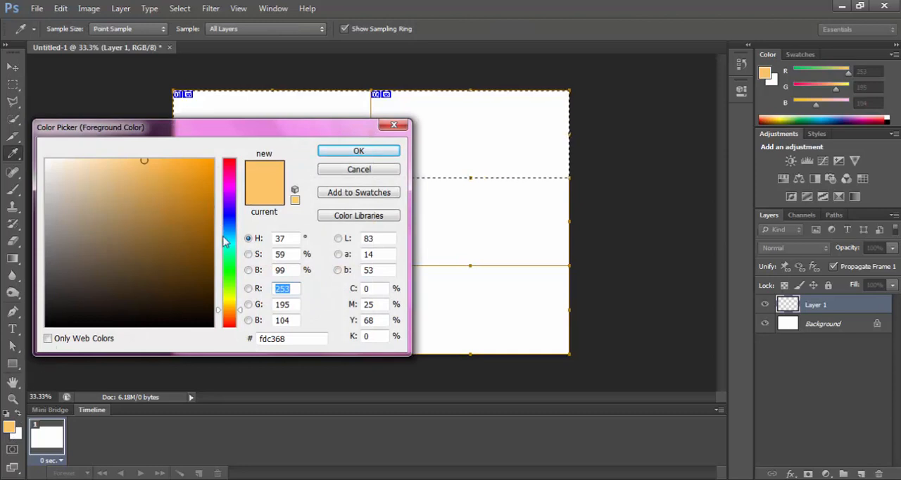
pyautogui.click(233, 301)
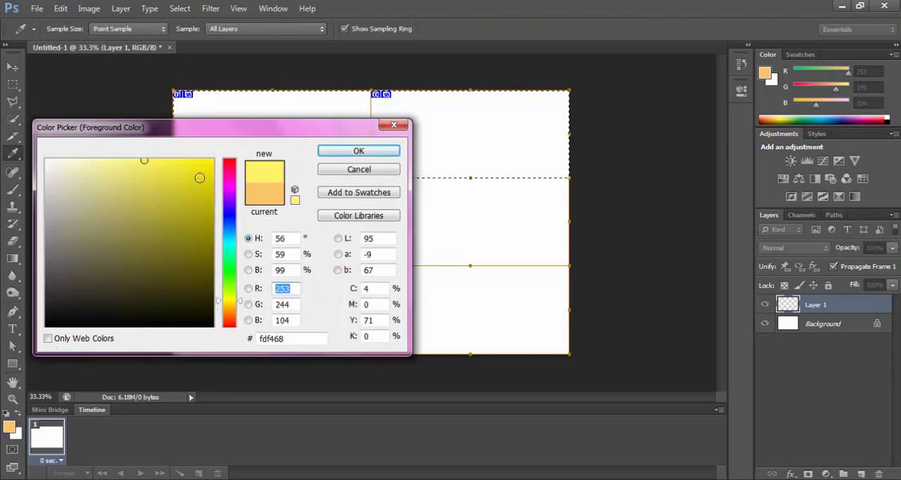
pyautogui.moveTo(199, 178); pyautogui.dragTo(217, 156)
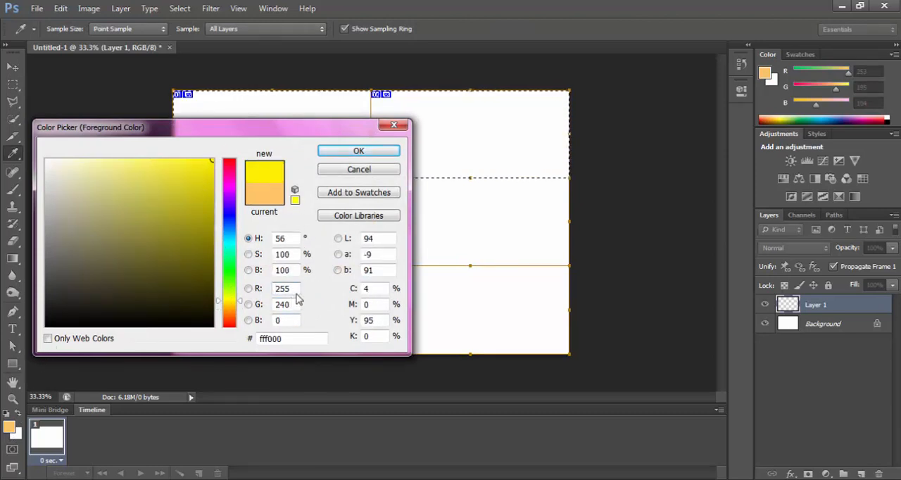
pyautogui.doubleClick(278, 304)
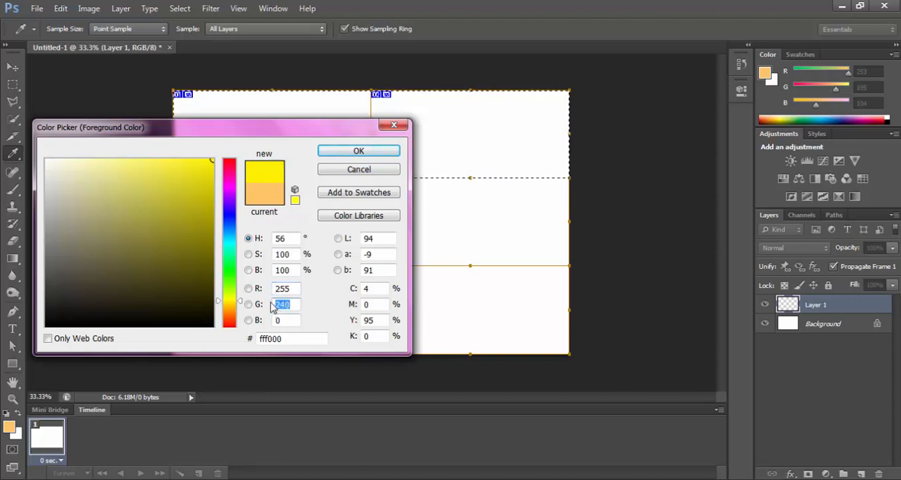
pyautogui.write('255')
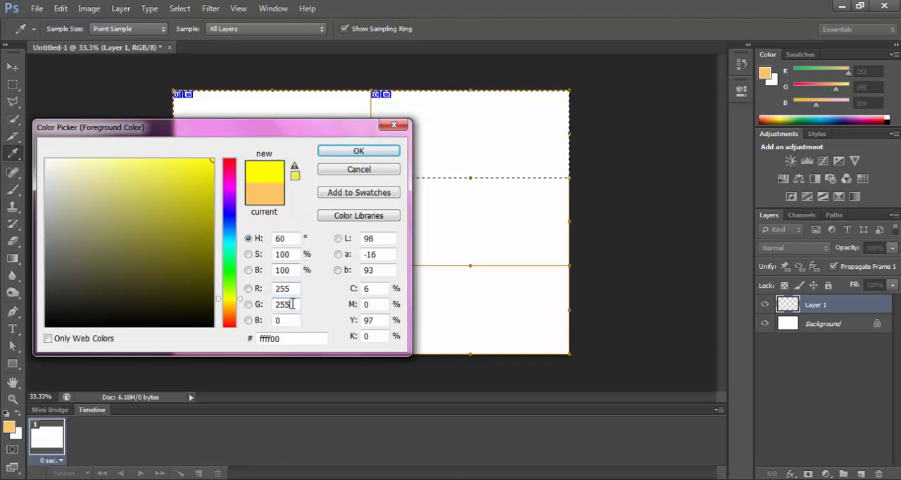
pyautogui.click(284, 321)
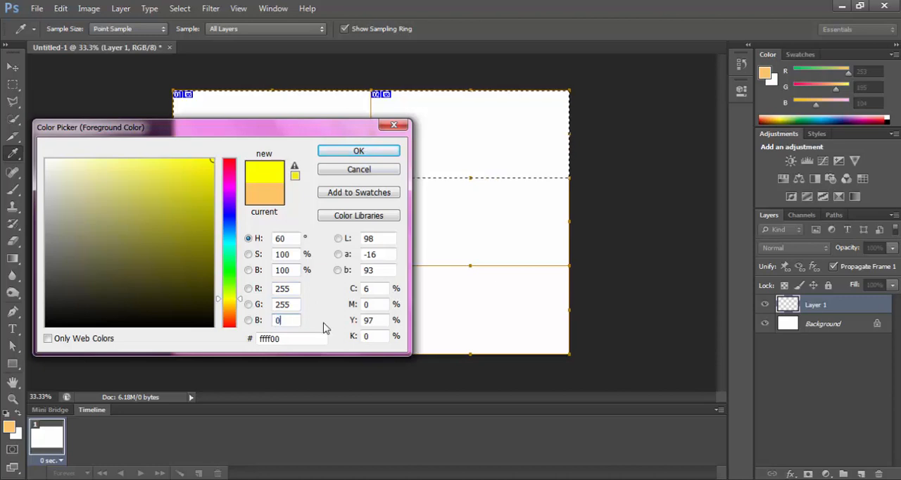
pyautogui.moveTo(276, 338); pyautogui.dragTo(257, 339)
pyautogui.click(284, 341)
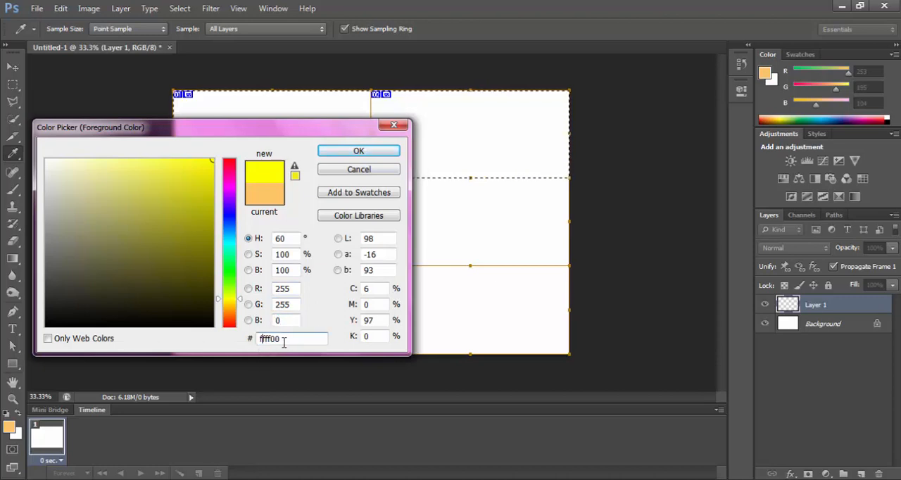
pyautogui.moveTo(359, 135); pyautogui.dragTo(368, 134)
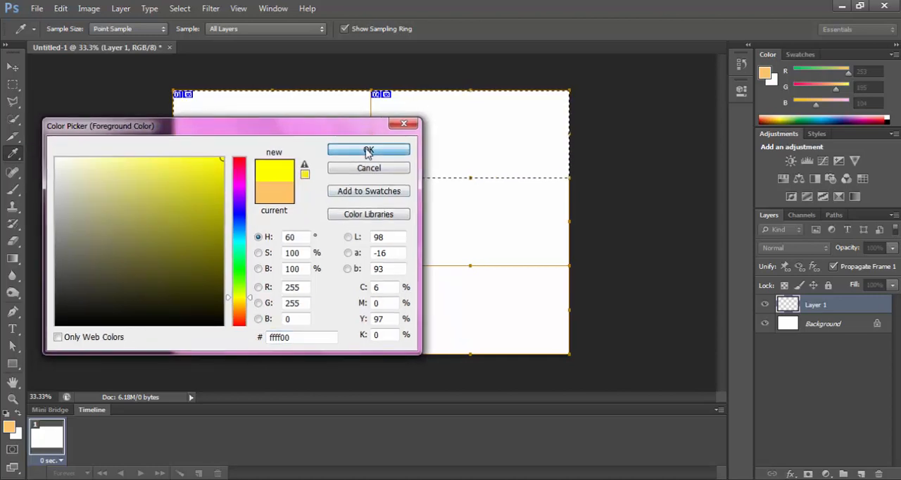
pyautogui.click(368, 150)
# Step: Fill the selected top row with yellow using the Paint Bucket Tool, and move the selection outline down onto the middle row
pyautogui.press('m')
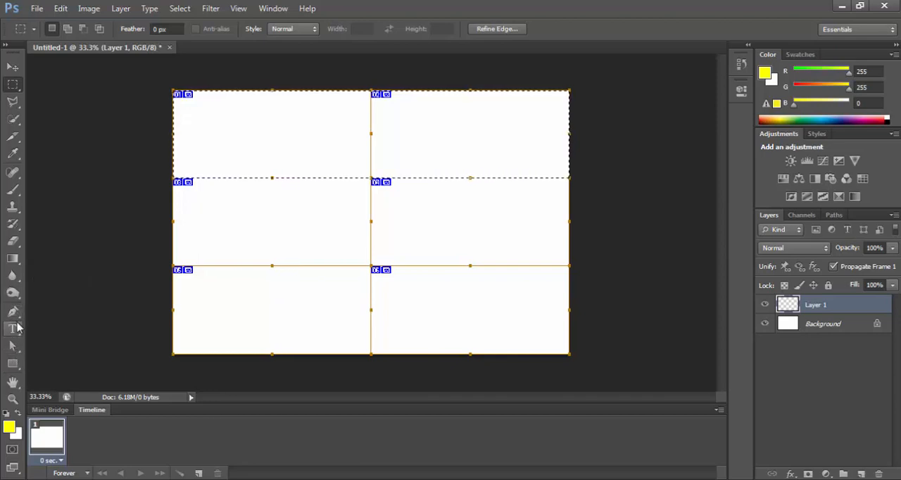
pyautogui.click(17, 261)
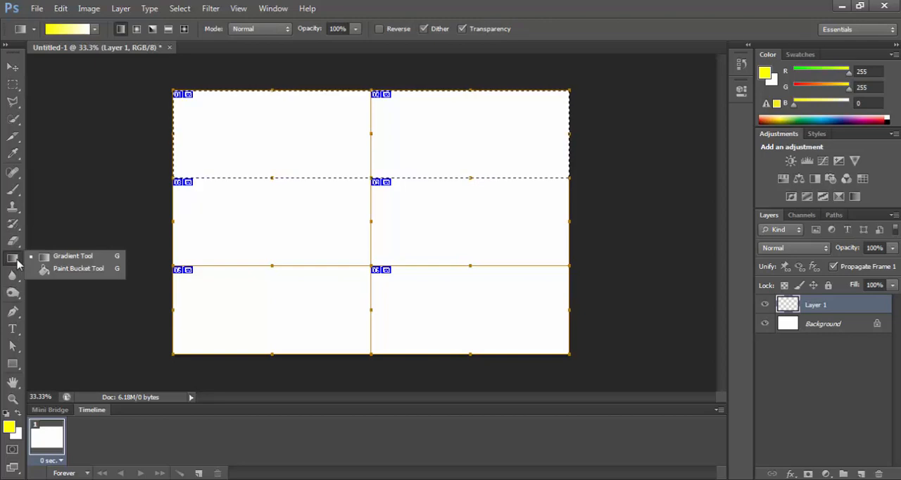
pyautogui.click(58, 270)
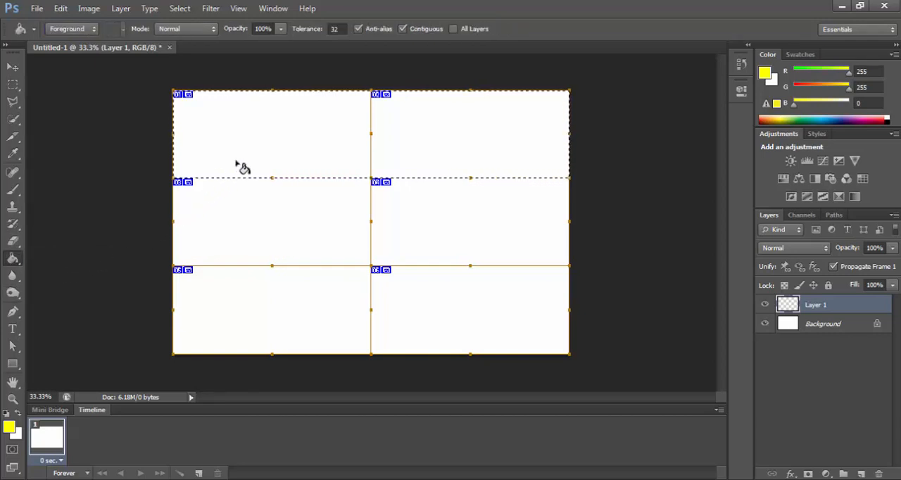
pyautogui.click(267, 133)
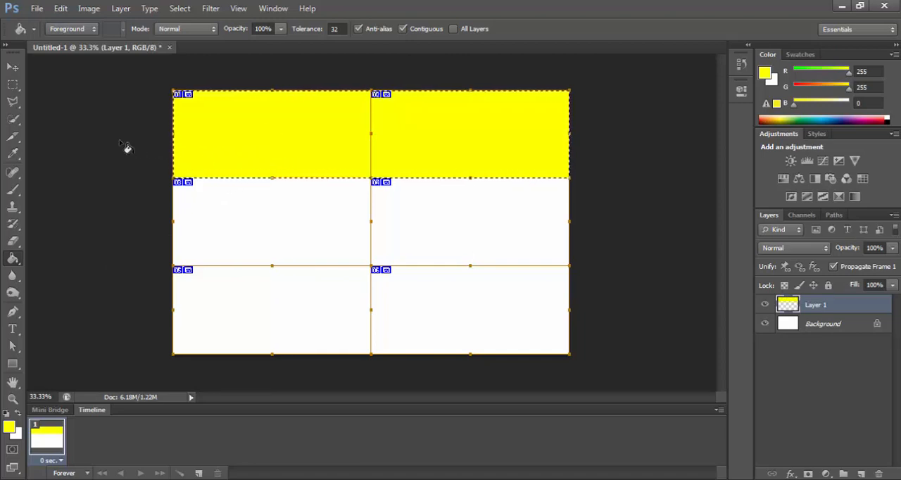
pyautogui.click(14, 85)
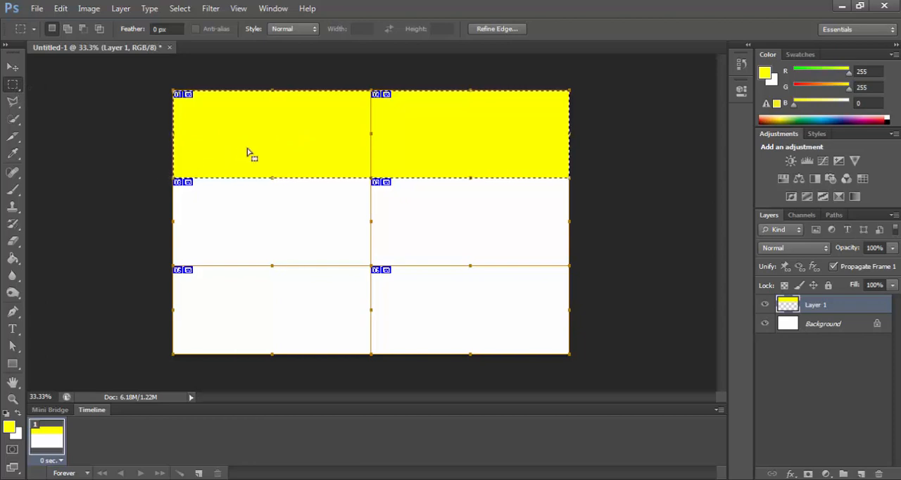
pyautogui.moveTo(280, 149); pyautogui.dragTo(280, 234)
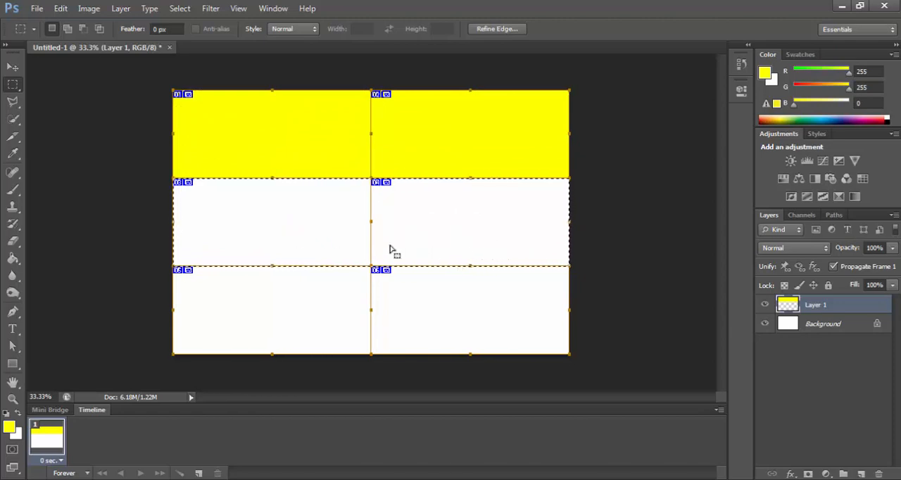
# Step: Set the foreground color to pure green, RGB 0, 255, 0 (00ff00)
pyautogui.click(9, 426)
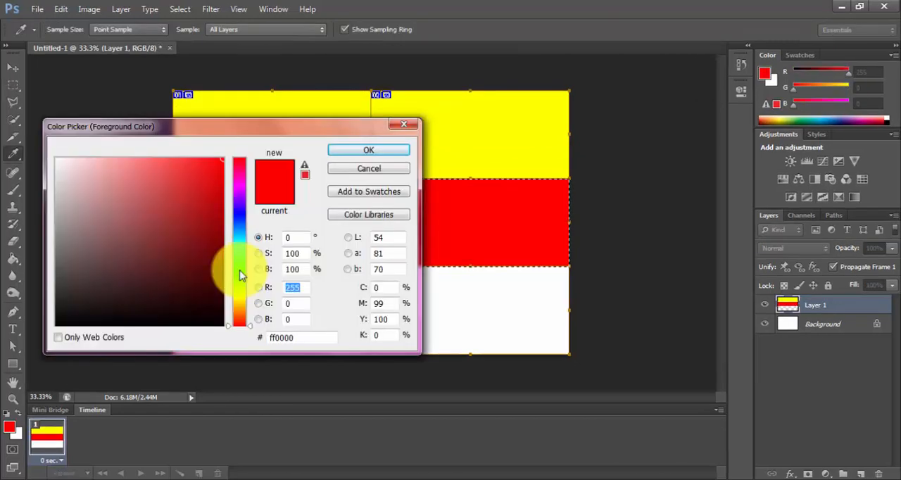
pyautogui.click(240, 270)
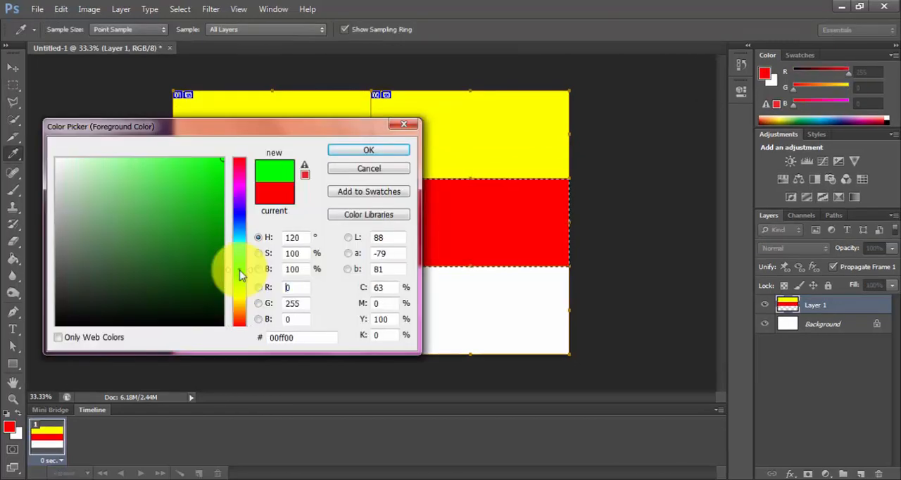
pyautogui.click(224, 187)
pyautogui.moveTo(229, 184); pyautogui.dragTo(240, 178)
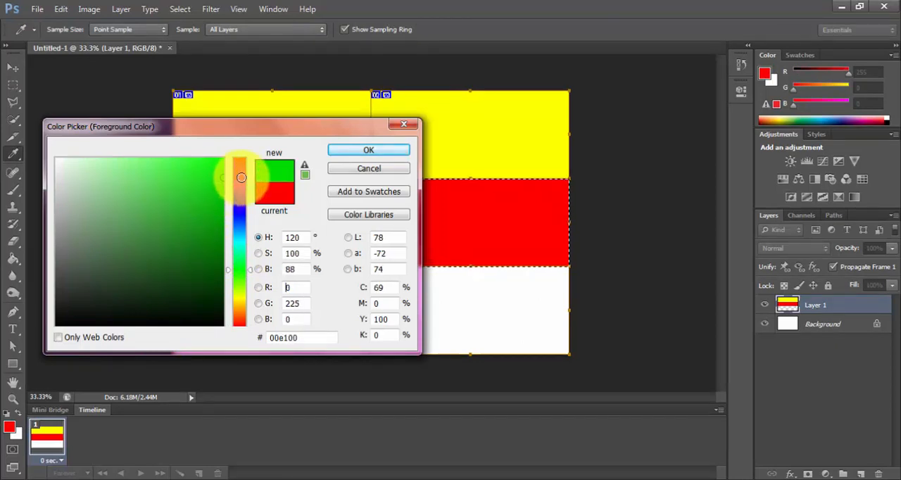
pyautogui.doubleClick(296, 302)
pyautogui.write('2')
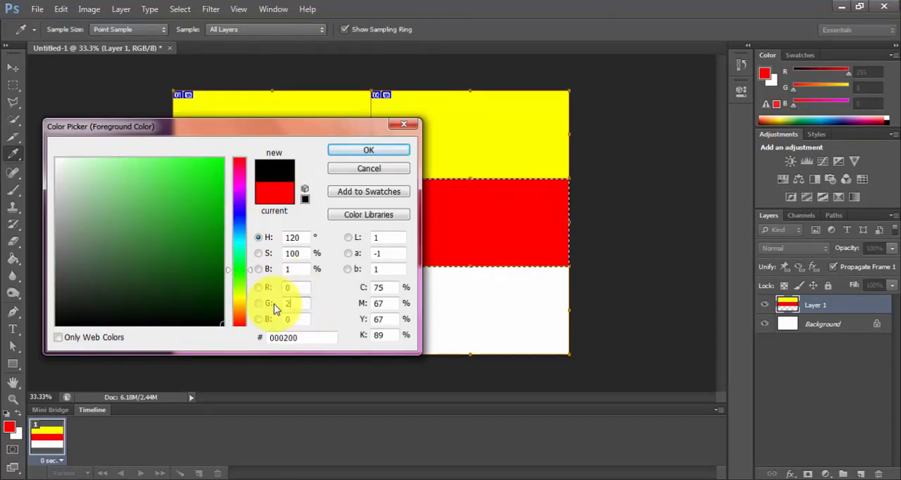
pyautogui.write('55')
pyautogui.click(378, 156)
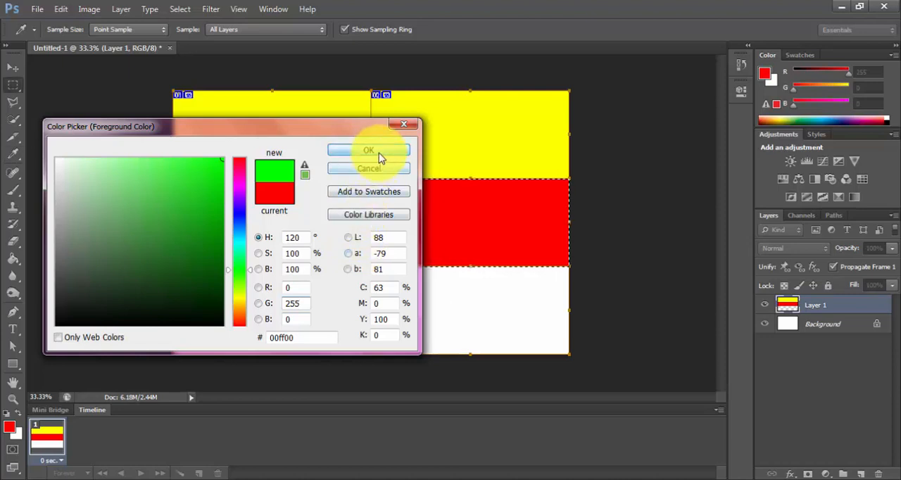
# Step: Fill the selected middle row with green and move the selection outline down onto the bottom row
pyautogui.hotkey('alt', 'BackSpace')
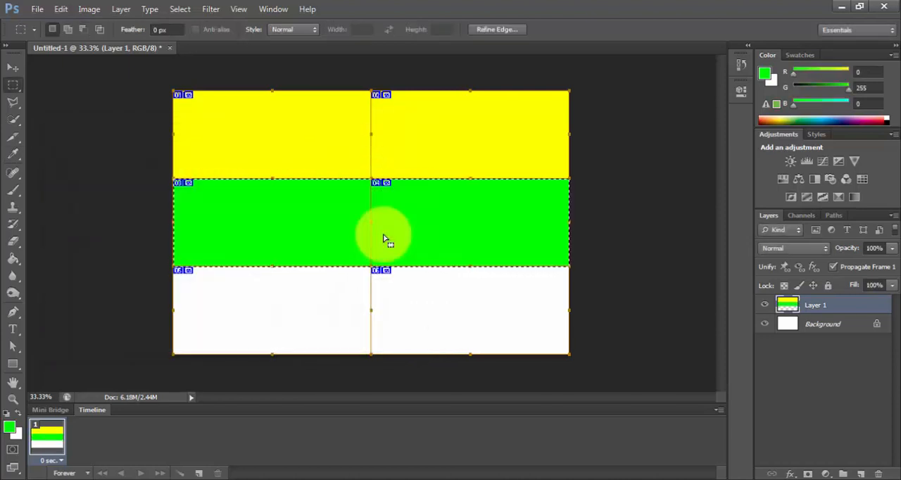
pyautogui.moveTo(436, 232); pyautogui.dragTo(433, 321)
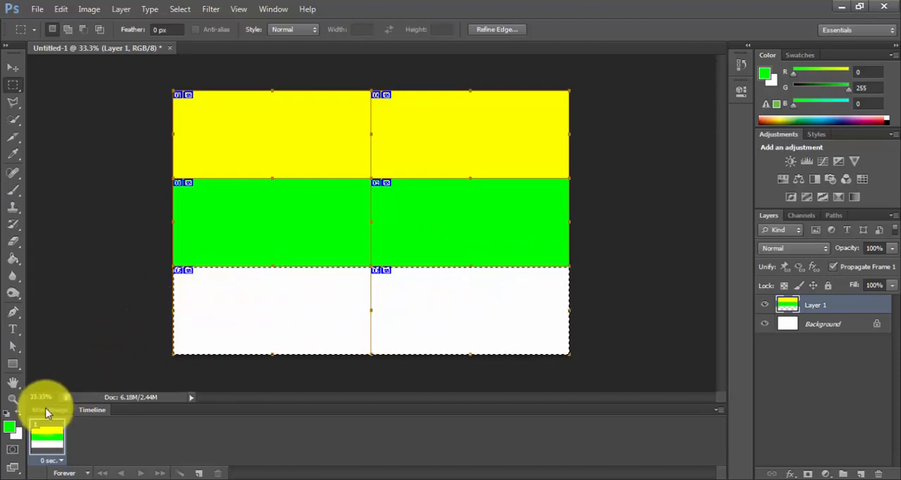
# Step: Set the foreground color to pure red, RGB 255, 0, 0 (ff0000)
pyautogui.click(10, 428)
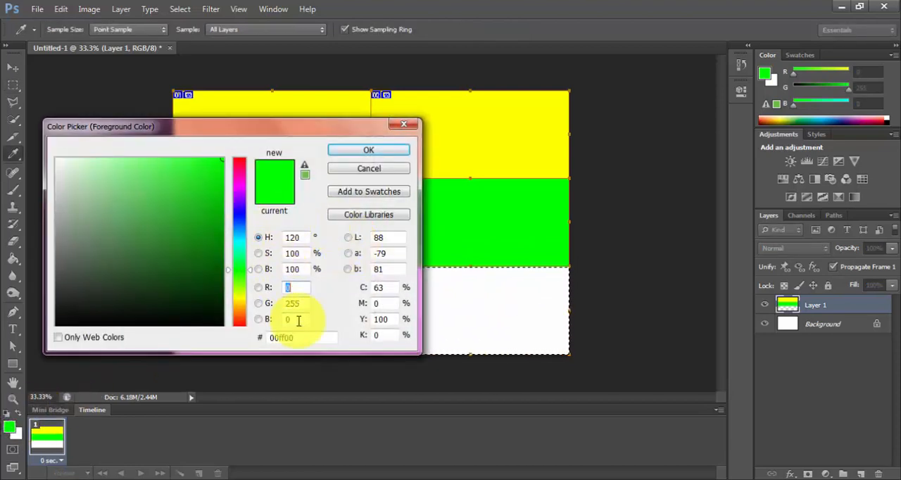
pyautogui.click(295, 288)
pyautogui.write('255')
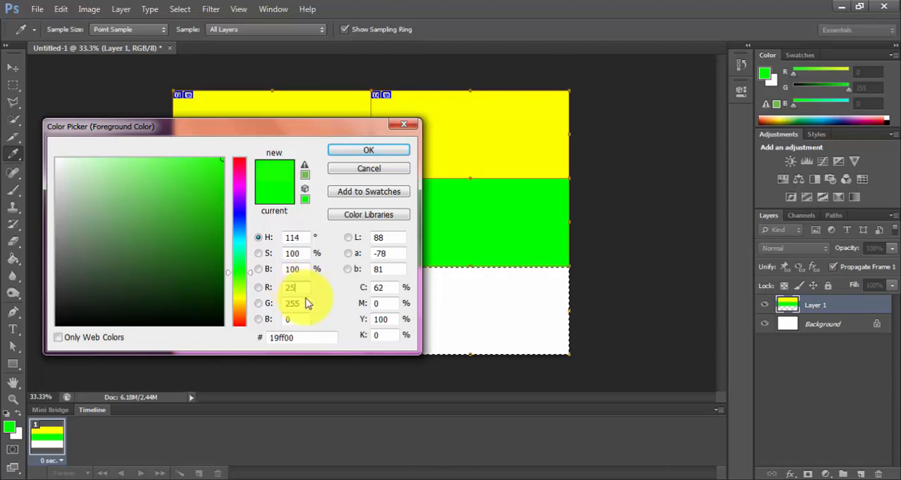
pyautogui.write('0')
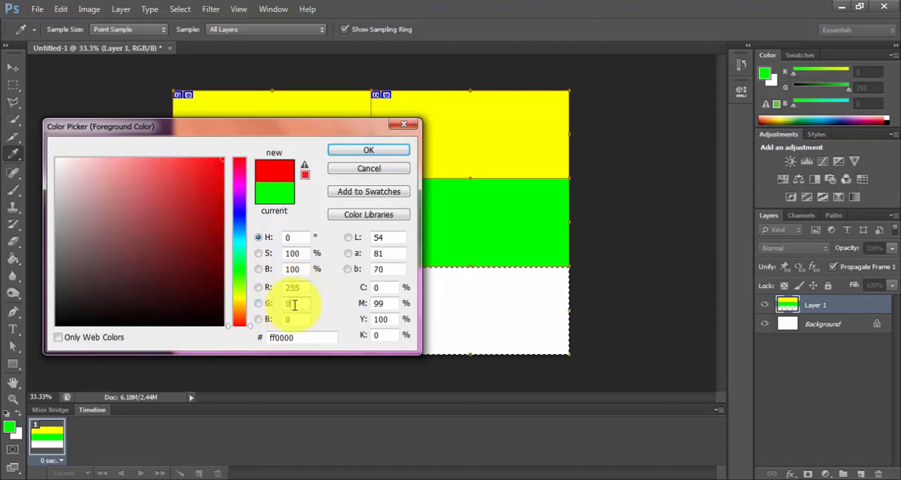
pyautogui.click(363, 150)
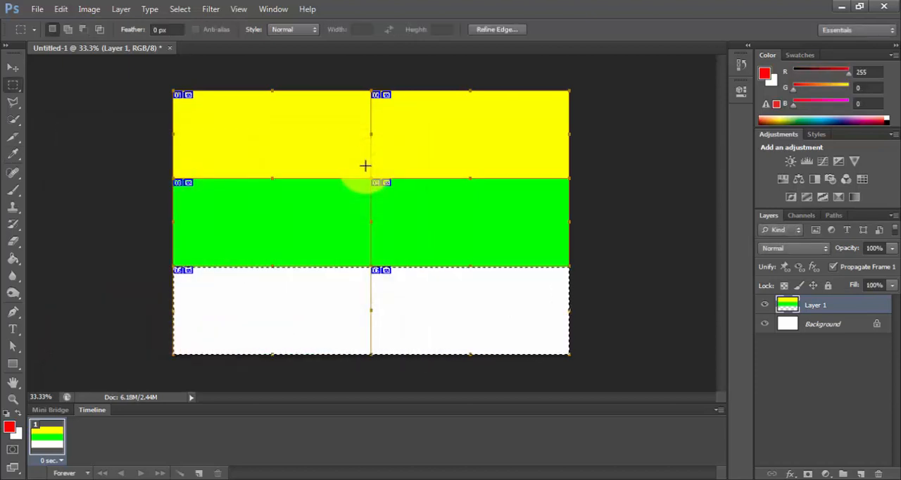
# Step: Fill the selected bottom row with red and deselect it
pyautogui.hotkey('alt', 'BackSpace')
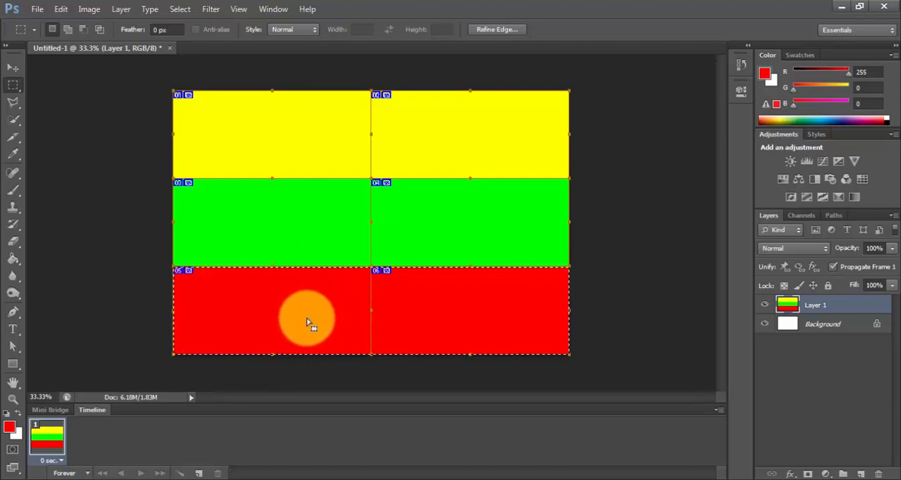
pyautogui.click(90, 10)
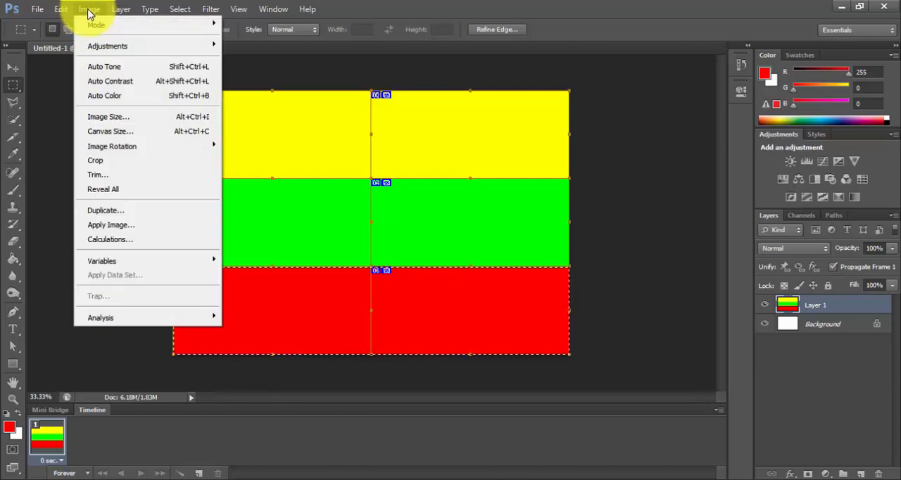
pyautogui.click(90, 10)
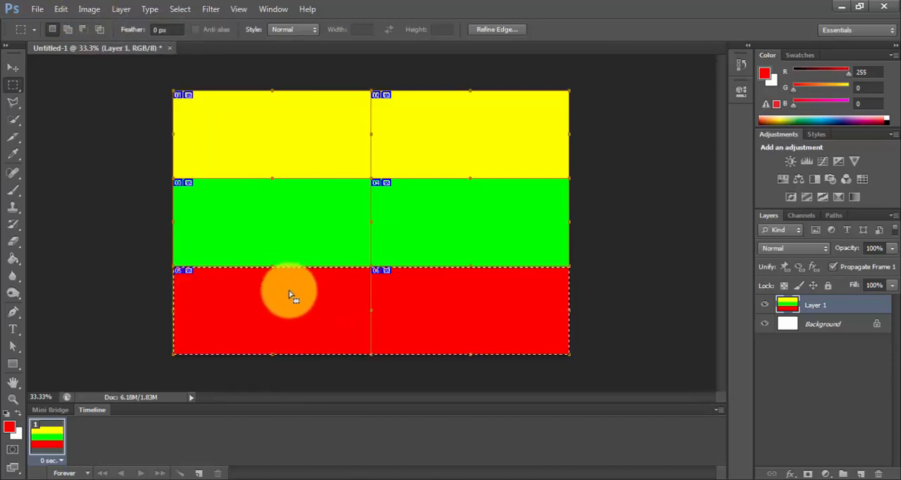
pyautogui.click(185, 14)
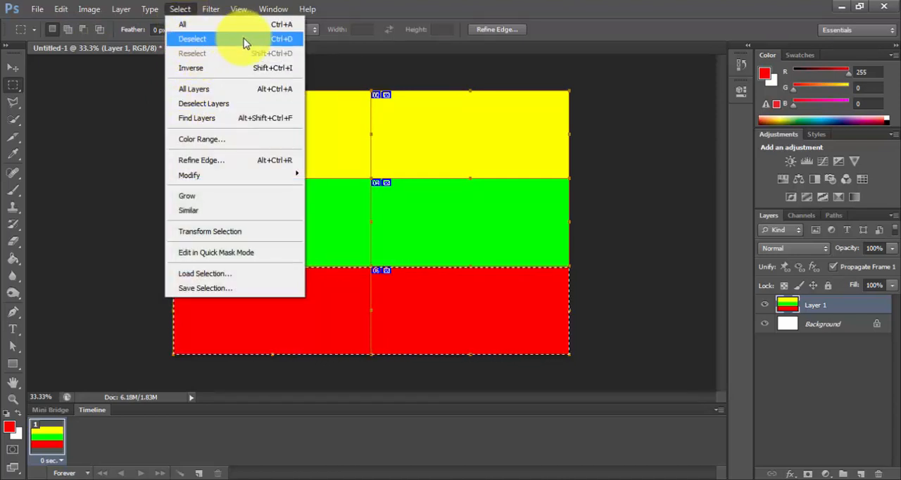
pyautogui.click(244, 40)
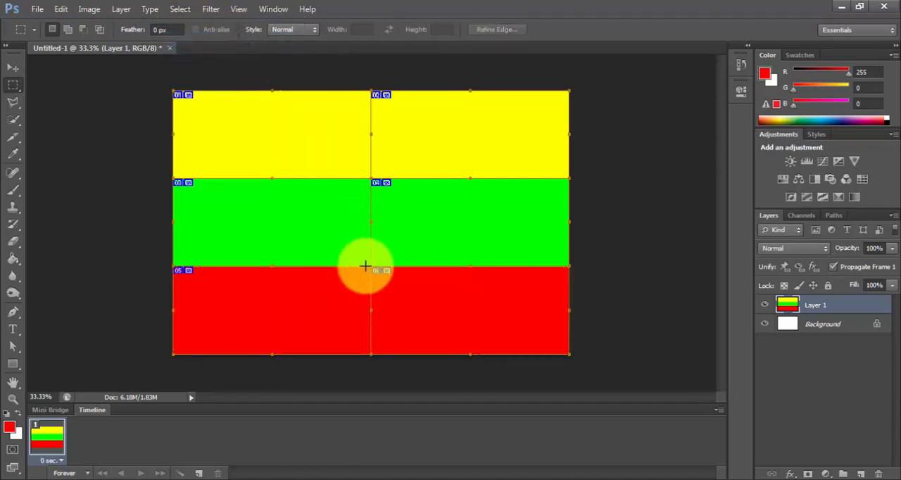
# Step: Add a new layer above the color bands and make a circular Elliptical Marquee selection outward from the canvas center, reaching into all three bands
pyautogui.click(13, 85)
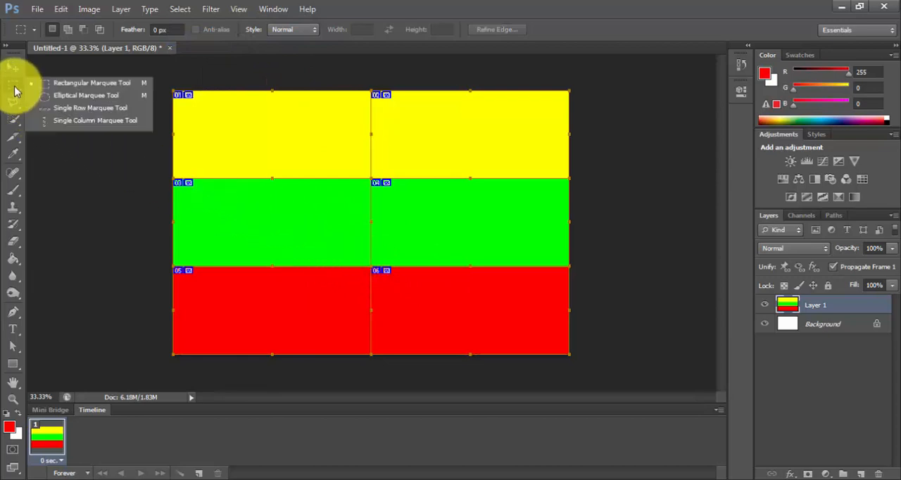
pyautogui.click(56, 99)
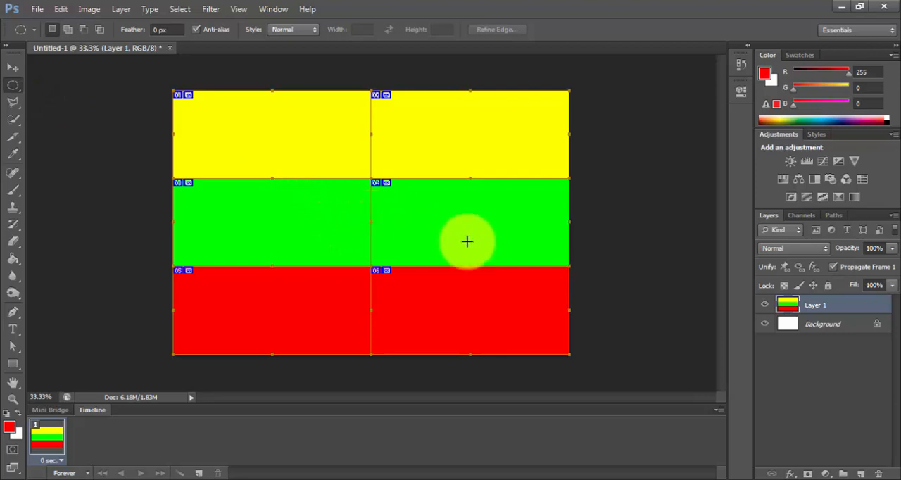
pyautogui.click(766, 305)
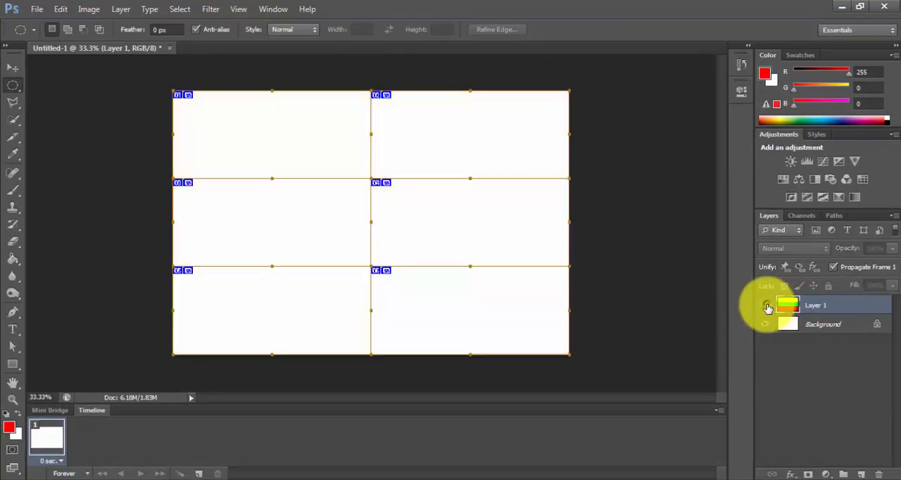
pyautogui.click(766, 304)
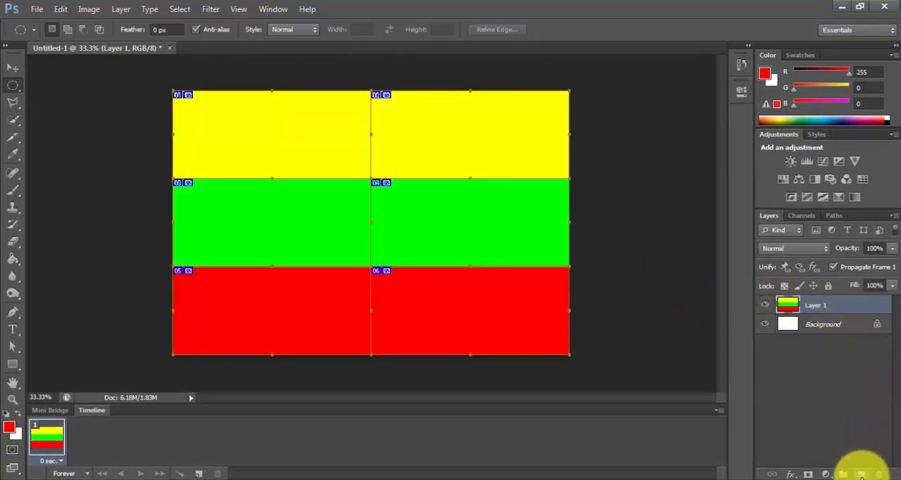
pyautogui.click(861, 473)
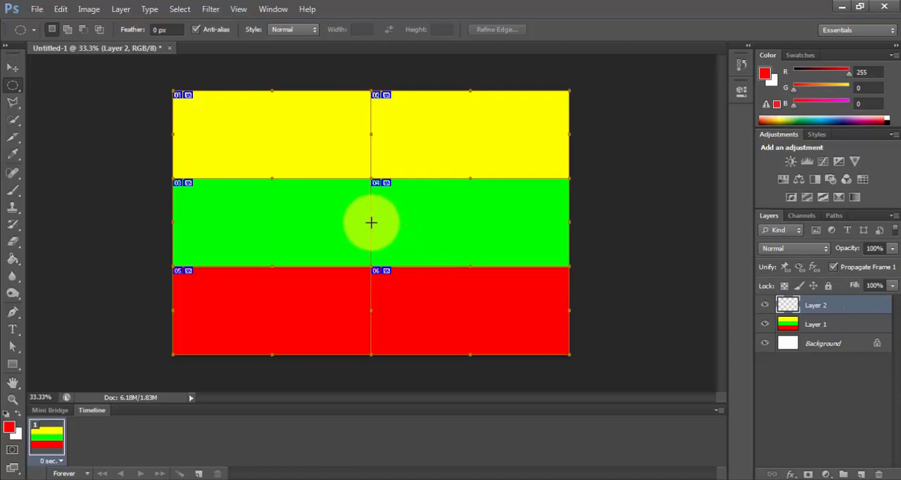
pyautogui.moveTo(371, 222); pyautogui.dragTo(406, 252)
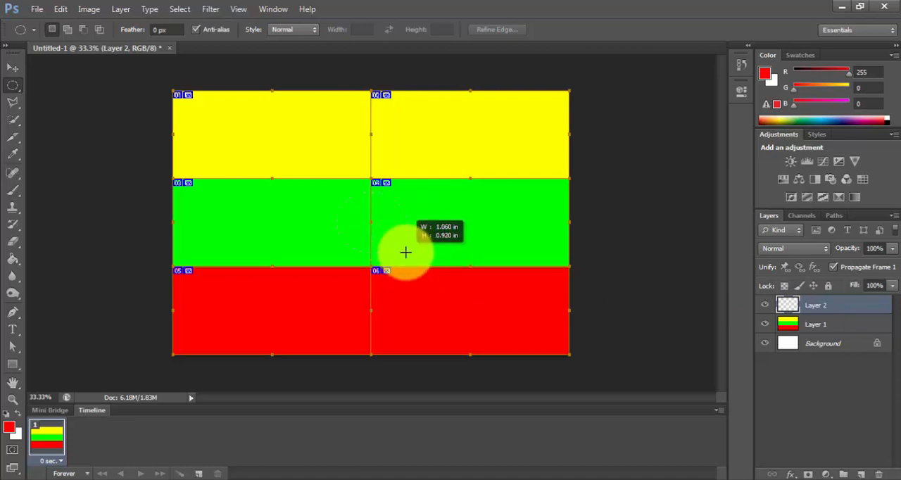
pyautogui.moveTo(406, 252); pyautogui.dragTo(458, 295)
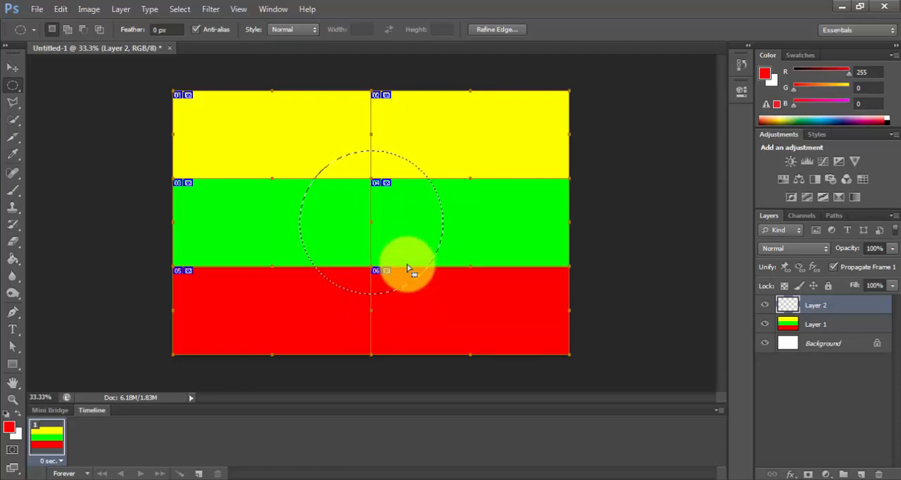
# Step: Enlarge the circular selection proportionally around its center to about 120.6% using Transform Selection
pyautogui.click(179, 10)
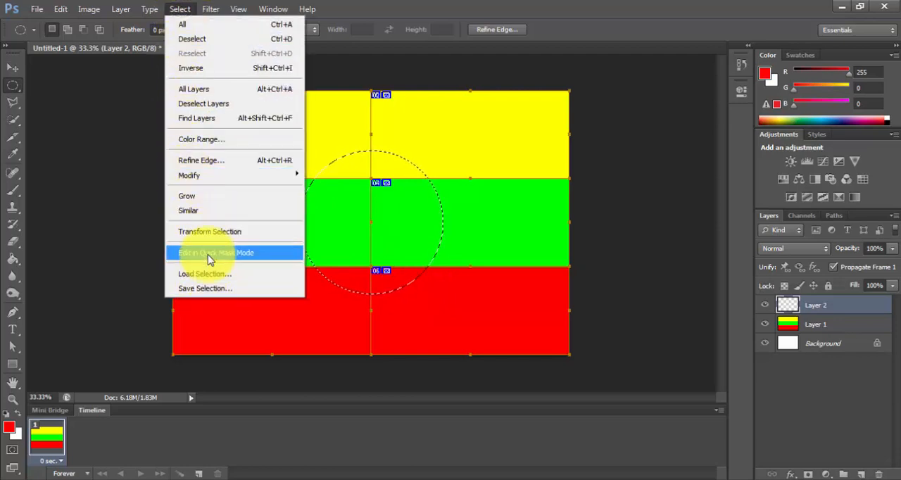
pyautogui.click(215, 231)
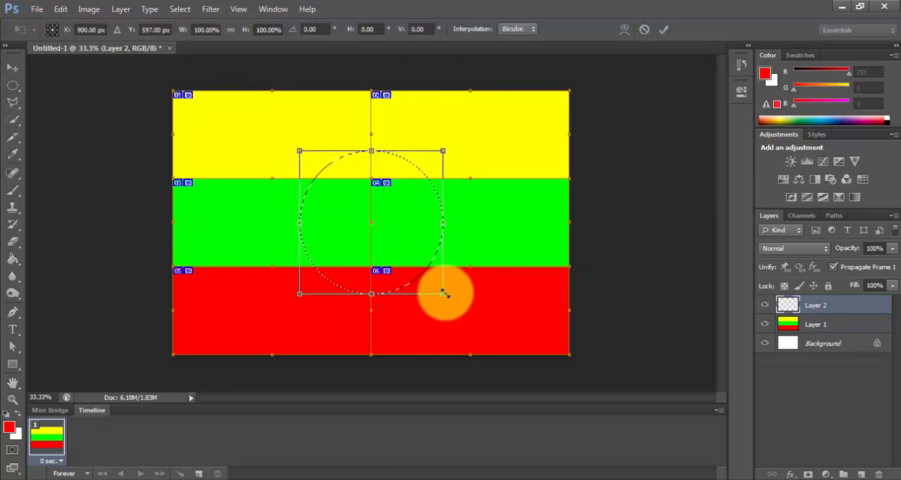
pyautogui.moveTo(443, 295); pyautogui.dragTo(458, 310)
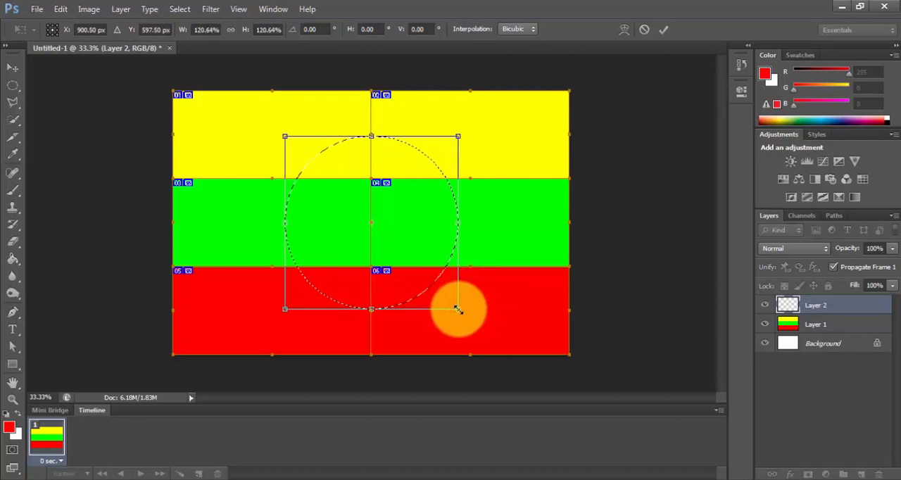
pyautogui.press('Return')
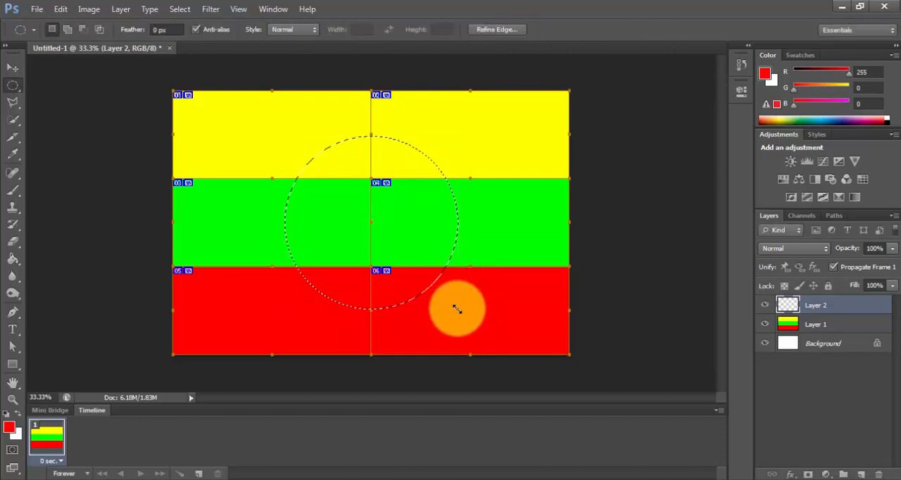
# Step: Swap the foreground color to white, fill the circular selection on the new layer with the Paint Bucket Tool, and deselect
pyautogui.click(18, 415)
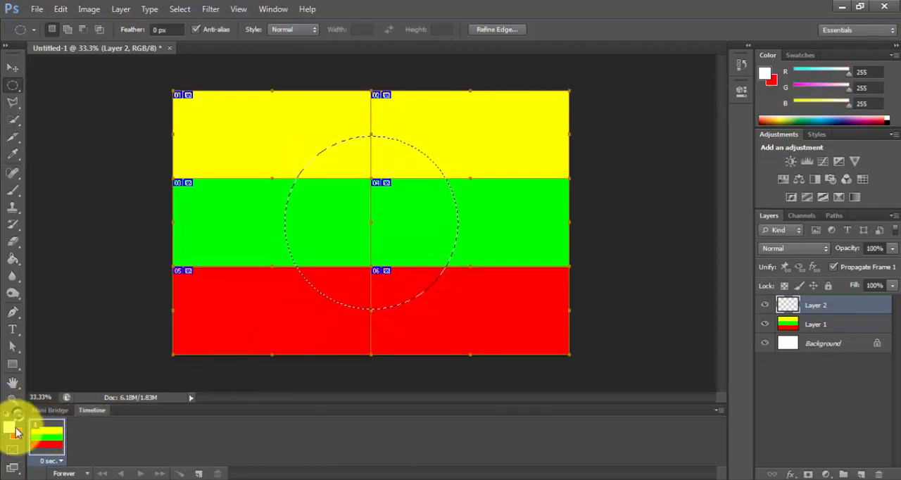
pyautogui.click(13, 259)
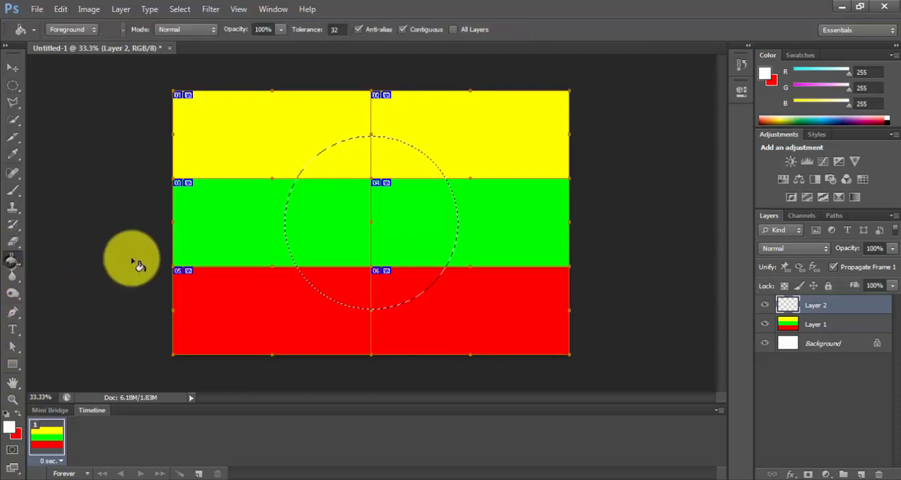
pyautogui.click(339, 217)
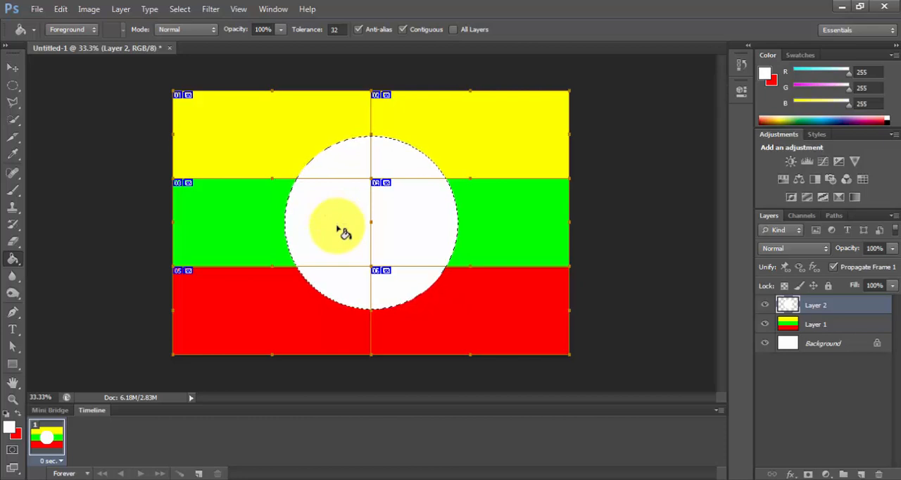
pyautogui.hotkey('ctrl', 'd')
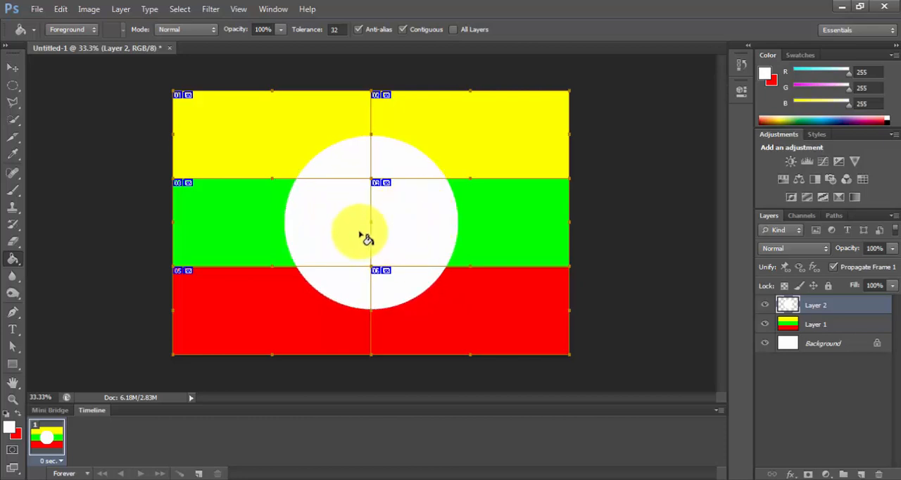
# Step: Set the Type tool's font to A Ying 01
pyautogui.click(16, 332)
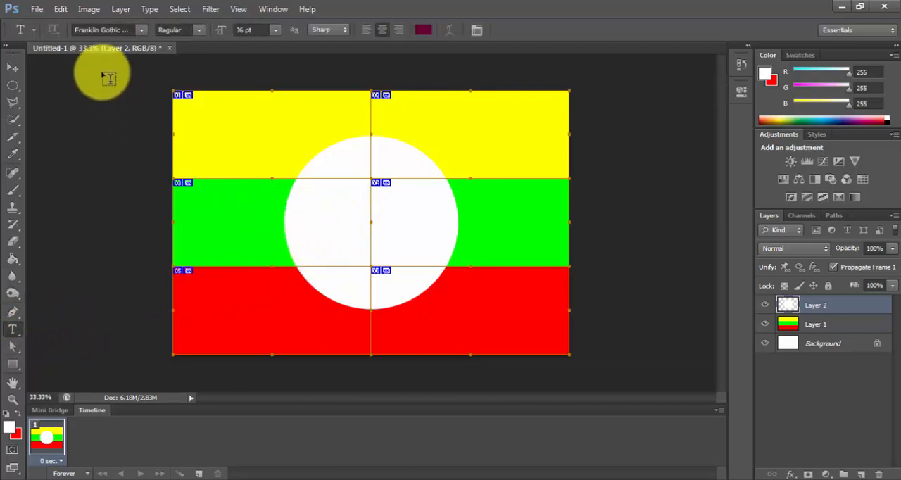
pyautogui.click(126, 30)
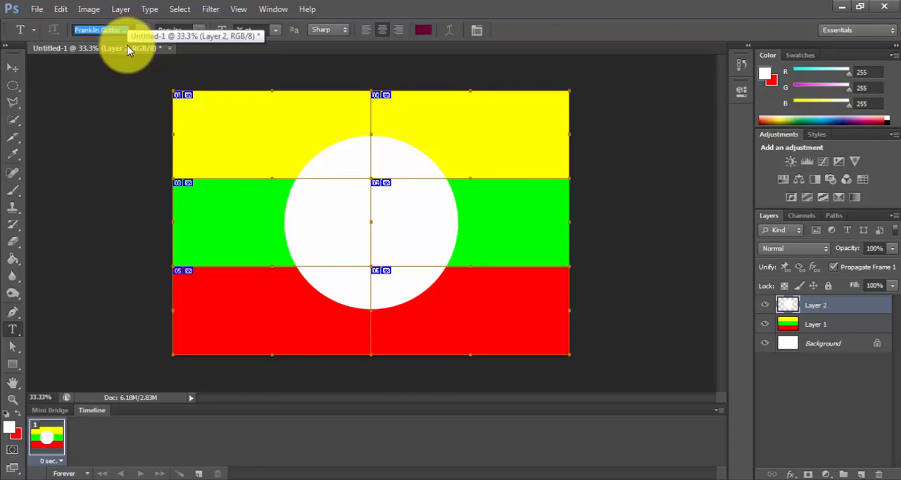
pyautogui.write('A')
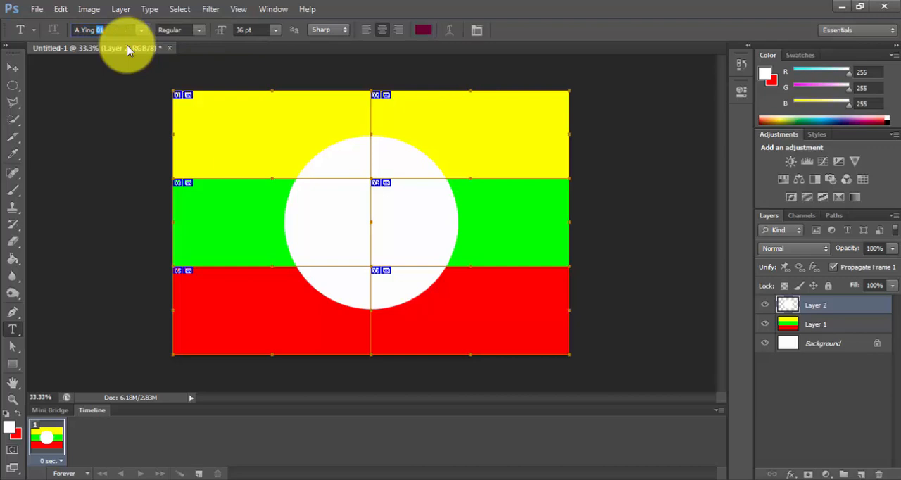
pyautogui.write(' Ying')
pyautogui.press('Return')
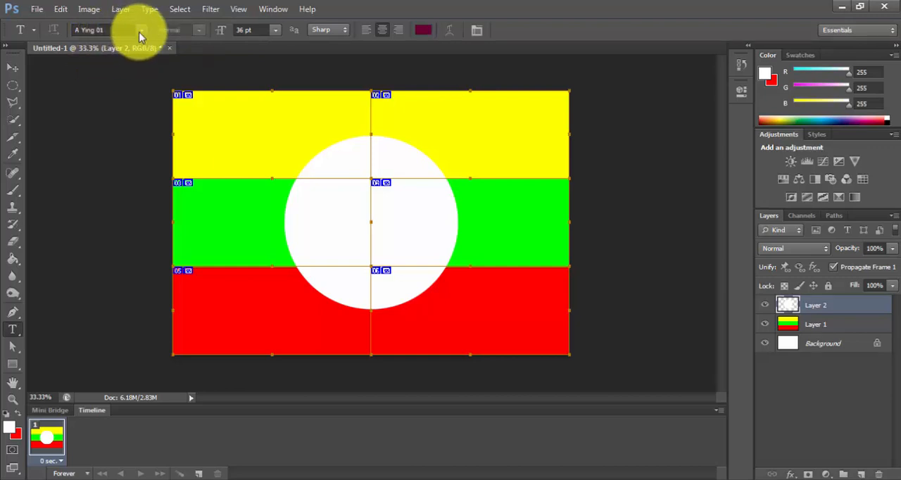
pyautogui.click(141, 31)
pyautogui.click(150, 49)
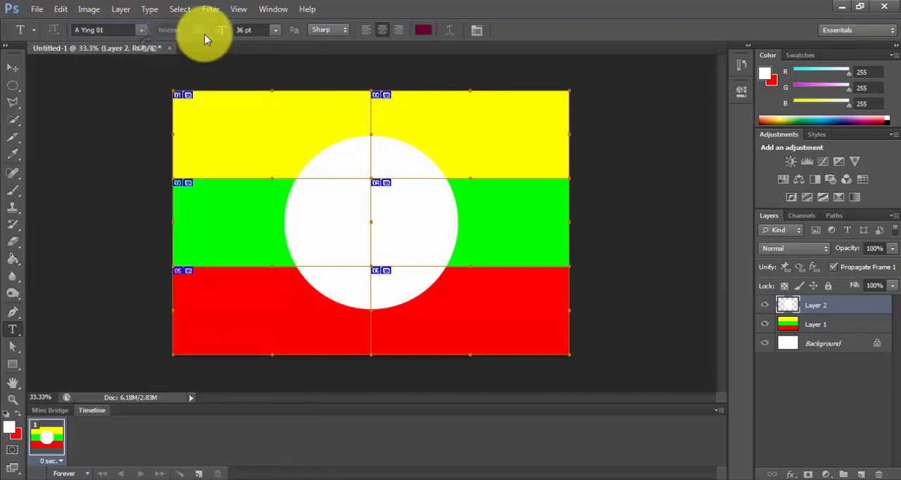
# Step: Add the Shan text "တႆး" at the center of the white circle and commit it
pyautogui.click(371, 220)
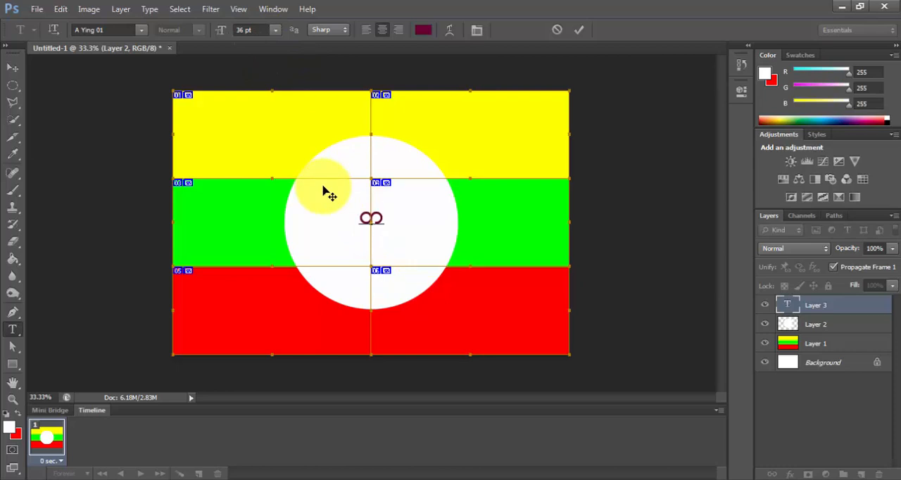
pyautogui.write('တႆး')
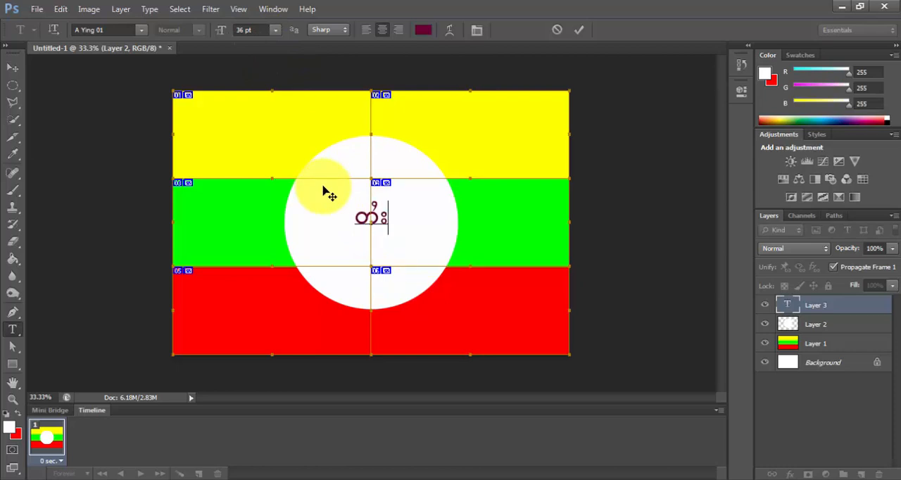
pyautogui.hotkey('ctrl', 'Return')
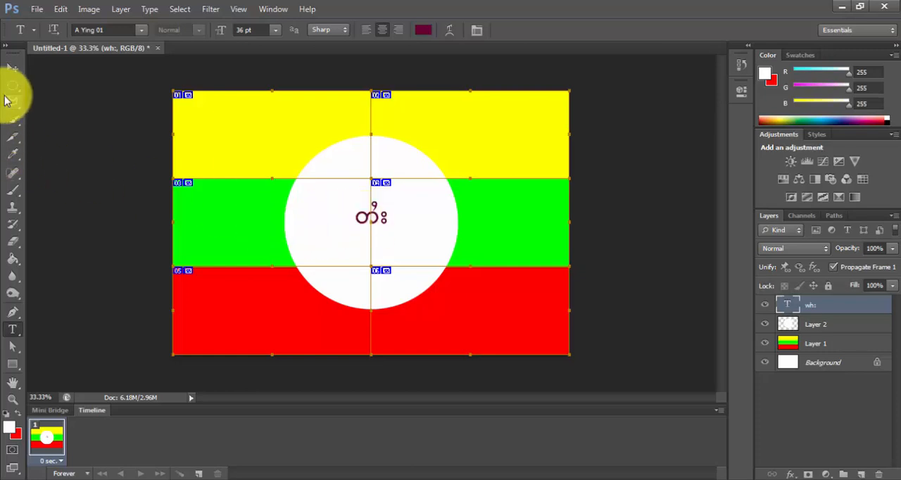
pyautogui.click(12, 67)
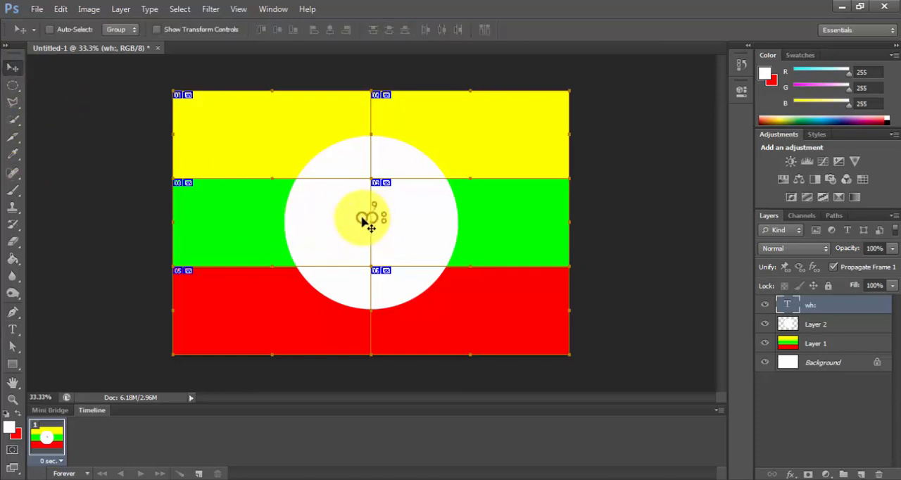
# Step: Enlarge the Shan text proportionally around its center to about 69.55 pt using Free Transform
pyautogui.click(65, 9)
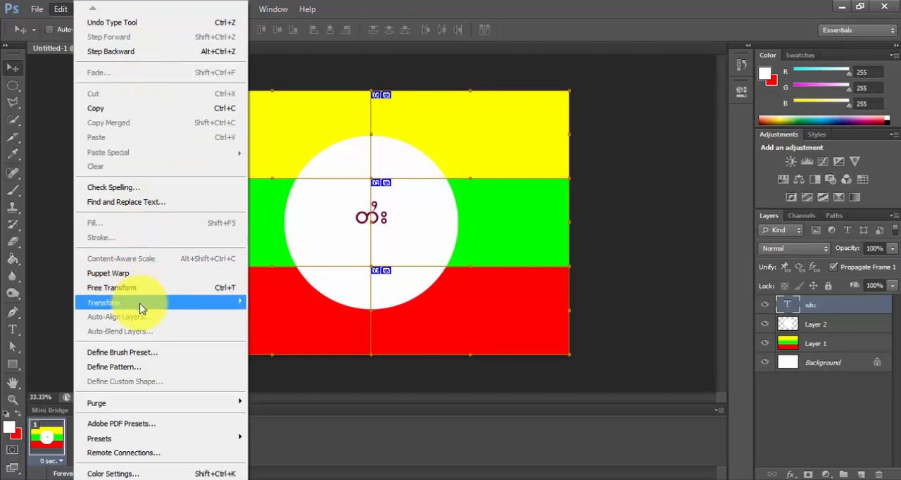
pyautogui.click(160, 294)
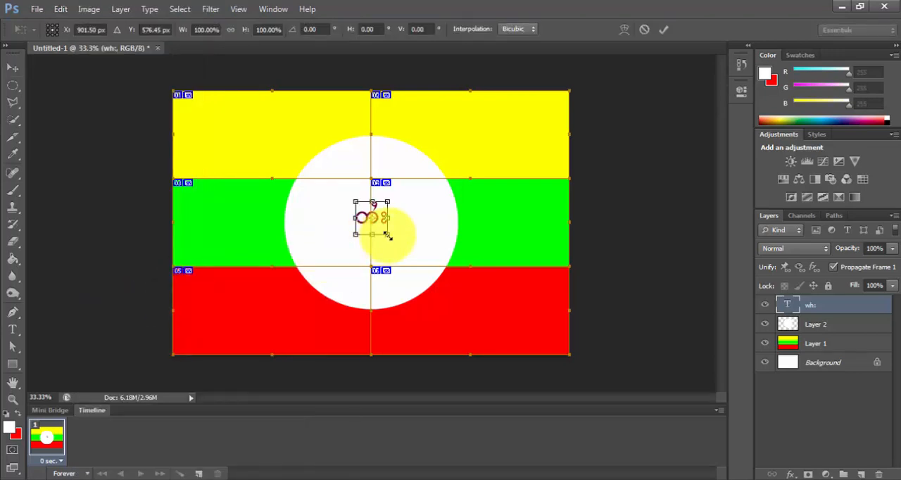
pyautogui.moveTo(387, 235); pyautogui.dragTo(401, 250)
pyautogui.press('Return')
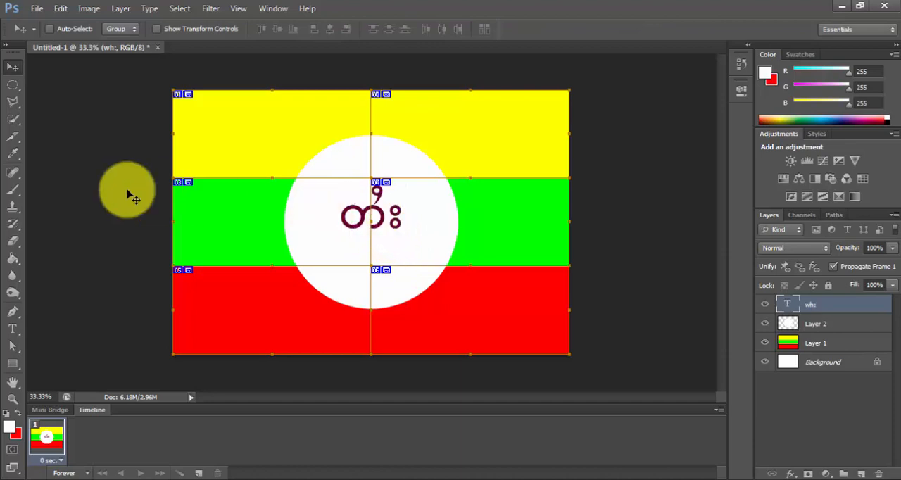
# Step: Try the fonts A Ying 02, A Ying 03, A Ying 05 and A Ying 08 on the Shan text layer
pyautogui.click(13, 328)
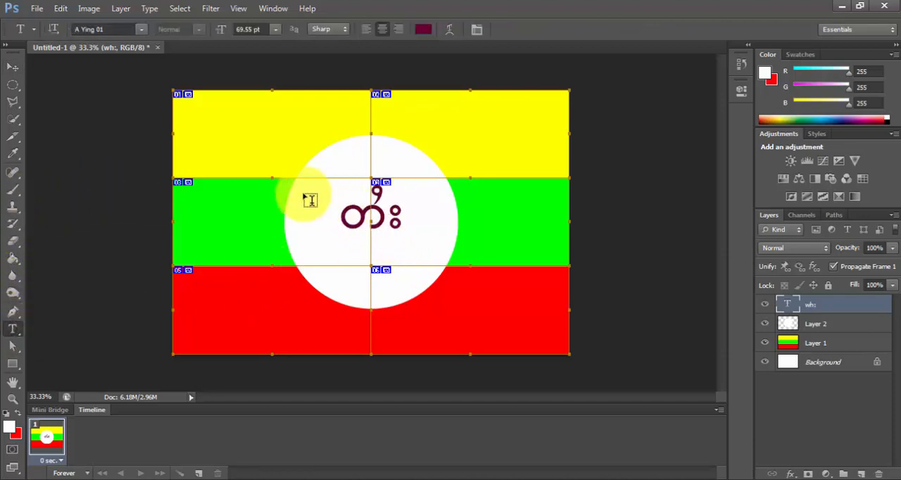
pyautogui.click(109, 30)
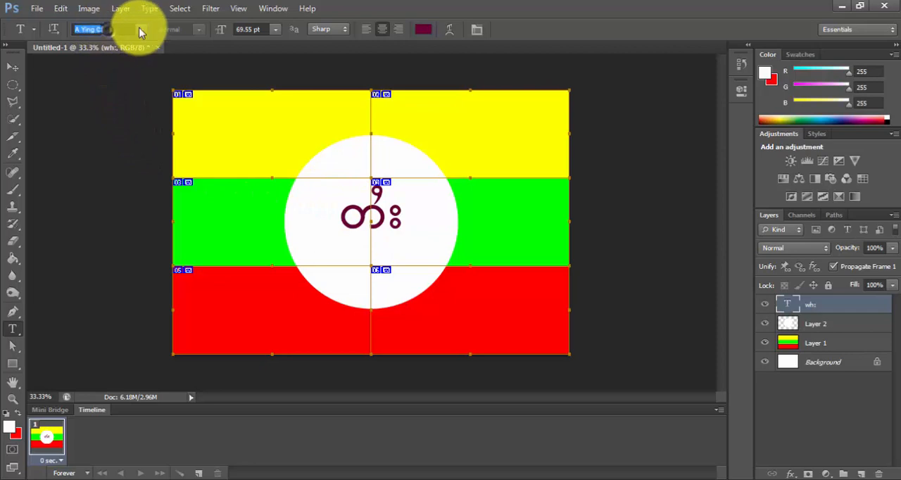
pyautogui.click(141, 29)
pyautogui.click(143, 55)
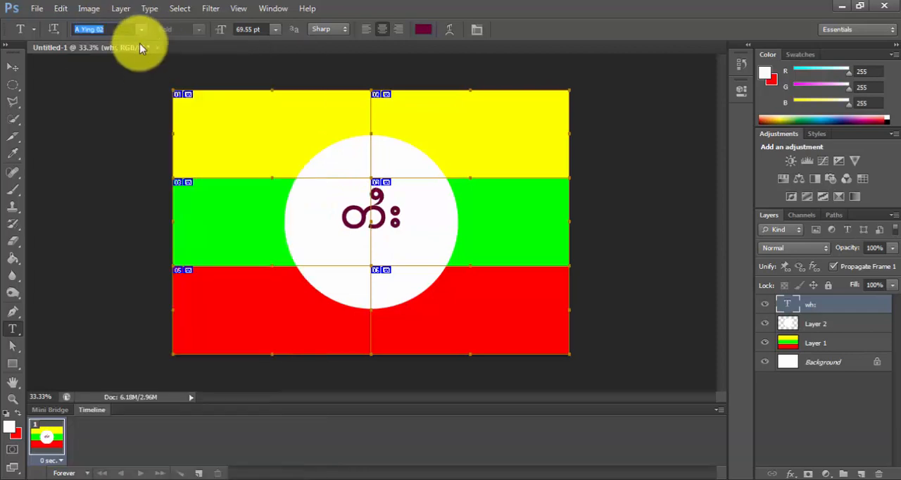
pyautogui.click(142, 29)
pyautogui.click(138, 63)
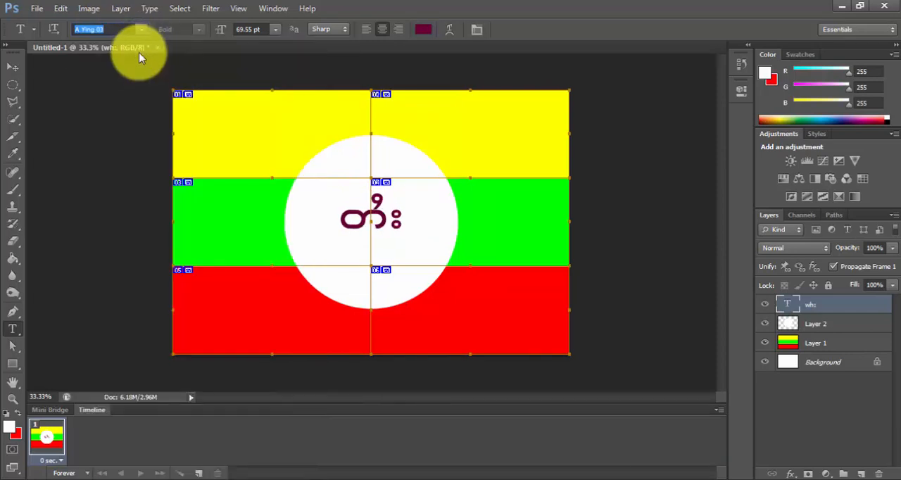
pyautogui.click(142, 29)
pyautogui.click(140, 78)
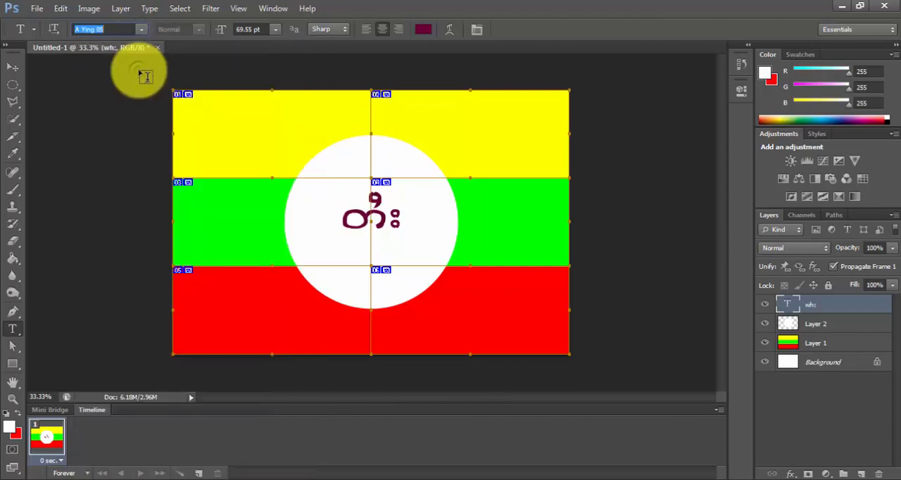
pyautogui.click(142, 29)
pyautogui.click(139, 102)
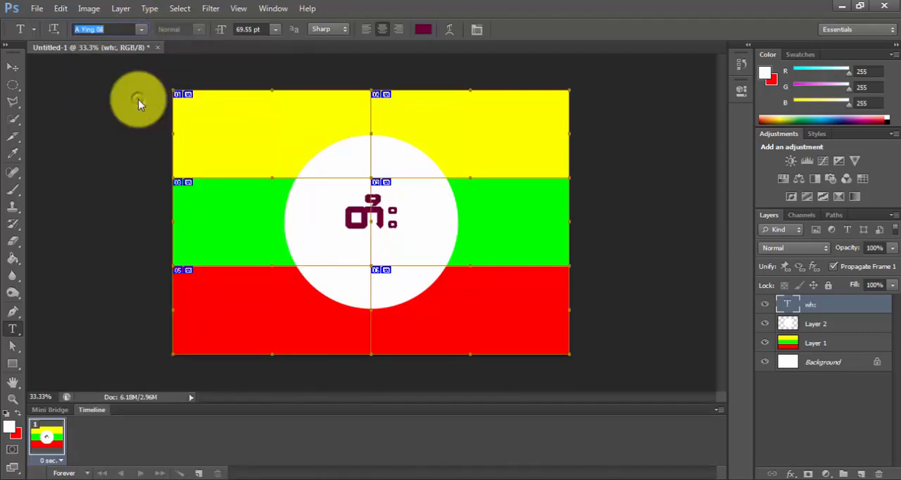
# Step: Try the fonts A Ying 11, A Ying 26, A Ying 43, A Ying 58 and A Ying 75 on the Shan text layer
pyautogui.click(142, 29)
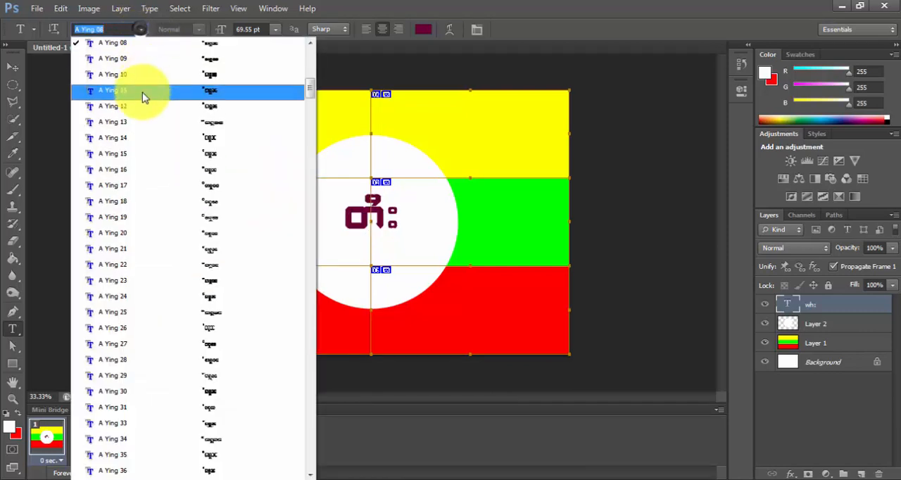
pyautogui.click(141, 91)
pyautogui.click(141, 29)
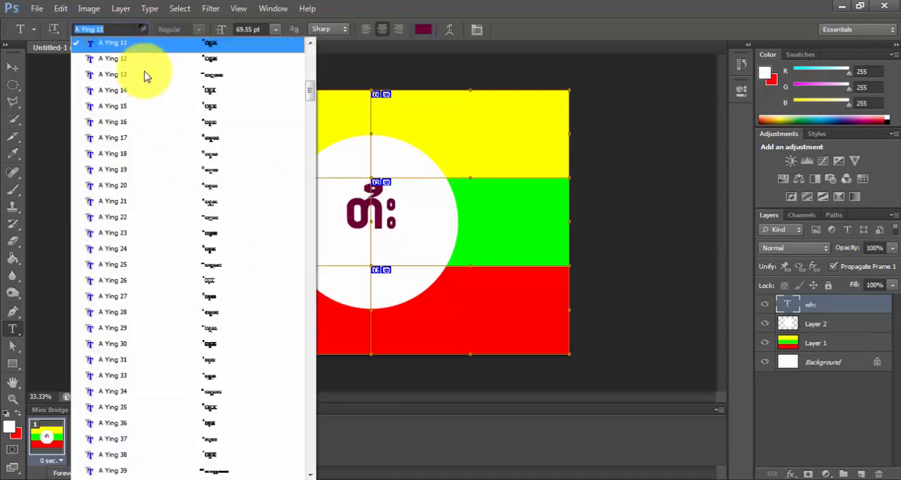
pyautogui.click(147, 282)
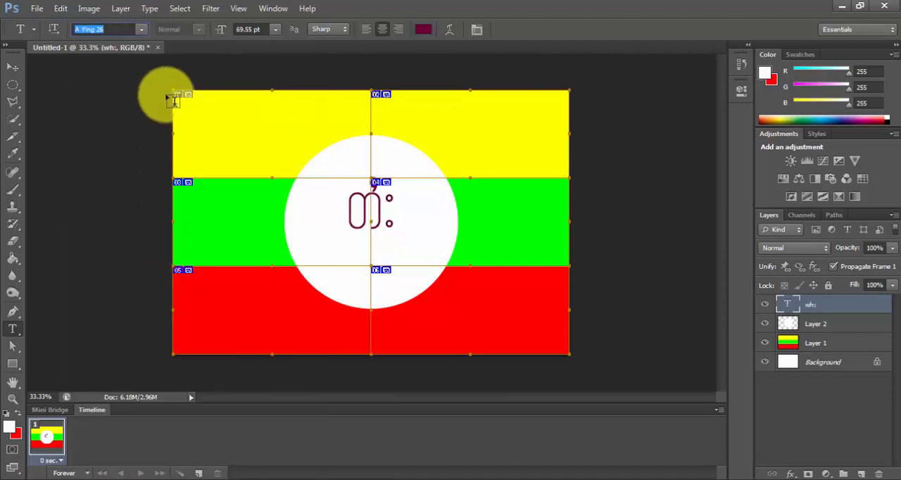
pyautogui.click(145, 30)
pyautogui.click(147, 300)
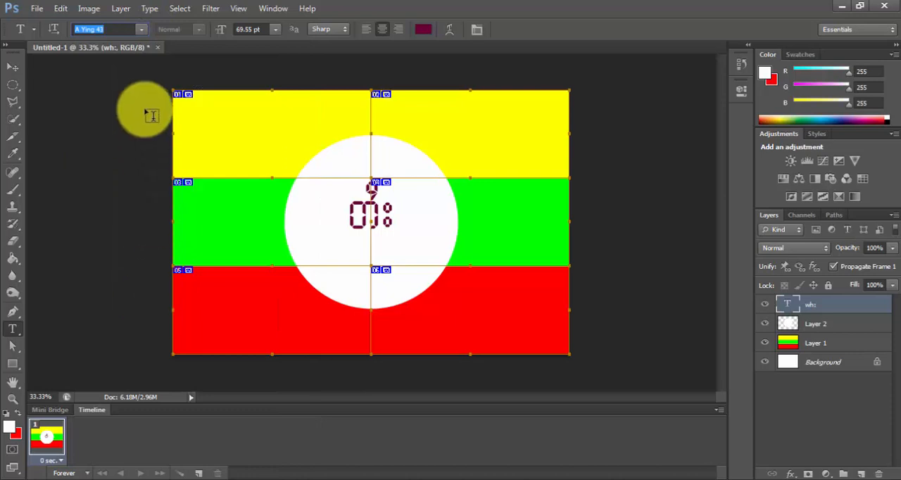
pyautogui.click(143, 29)
pyautogui.click(109, 282)
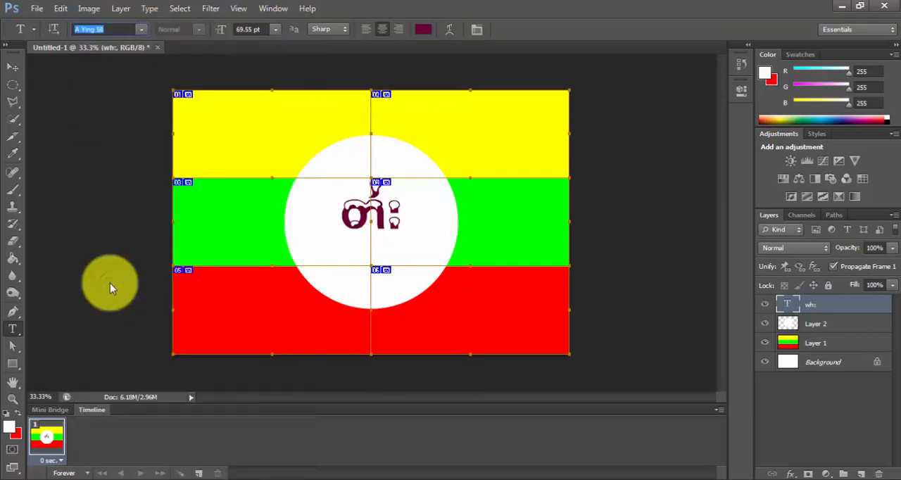
pyautogui.click(141, 28)
pyautogui.click(118, 310)
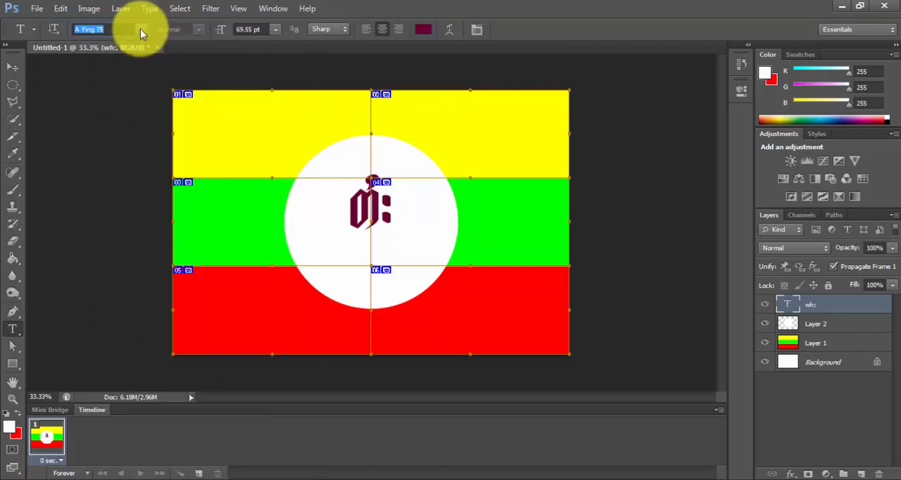
# Step: Set the Shan text's font back to A Ying 01 and switch to the Move tool
pyautogui.write('A Y')
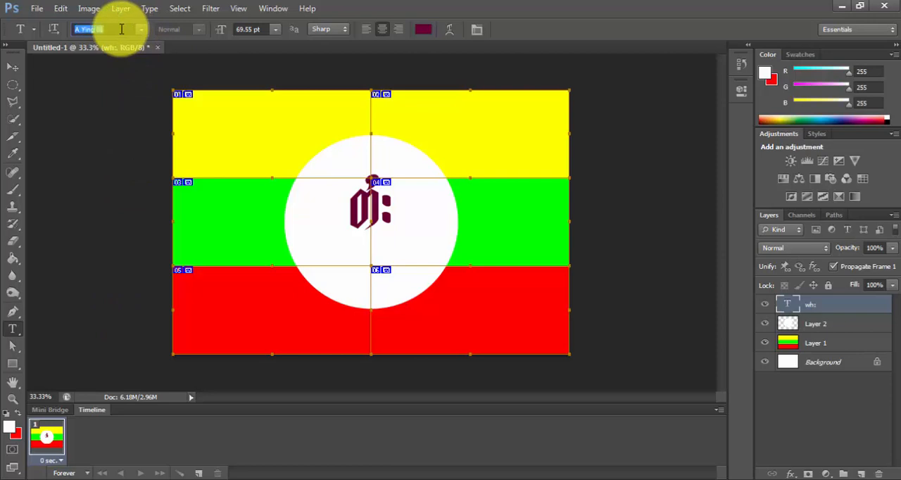
pyautogui.press('Return')
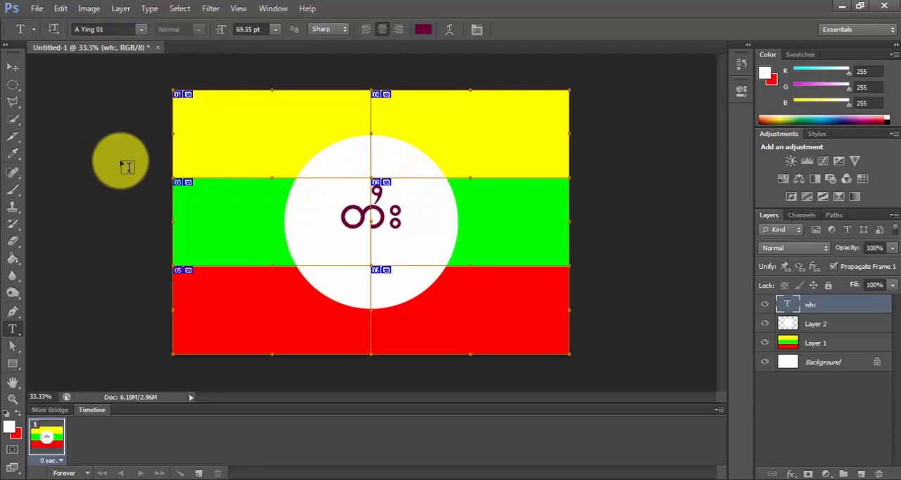
pyautogui.press('v')
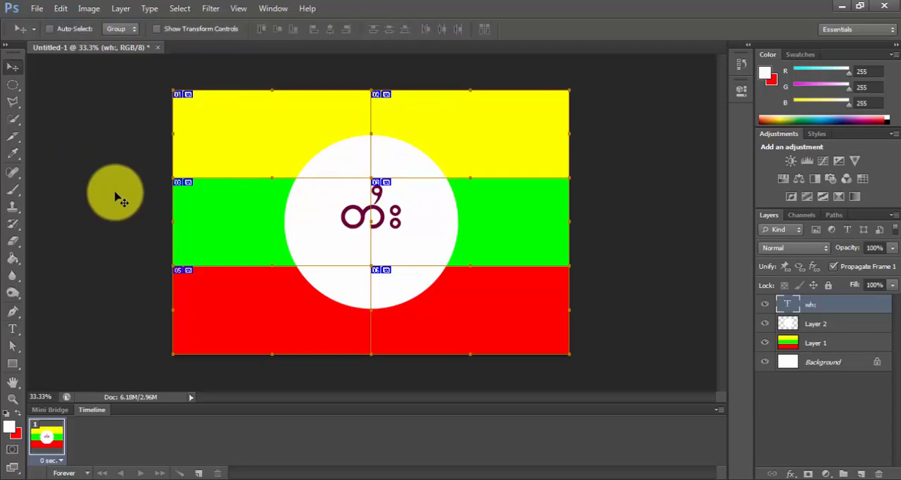
# Step: Replace the six slices with a single slice covering the whole canvas using the Slice Tool
pyautogui.click(13, 67)
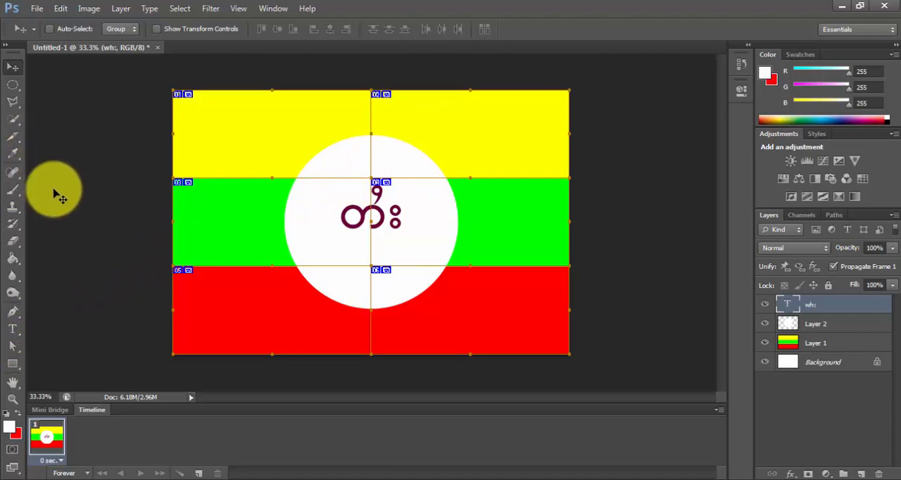
pyautogui.click(15, 140)
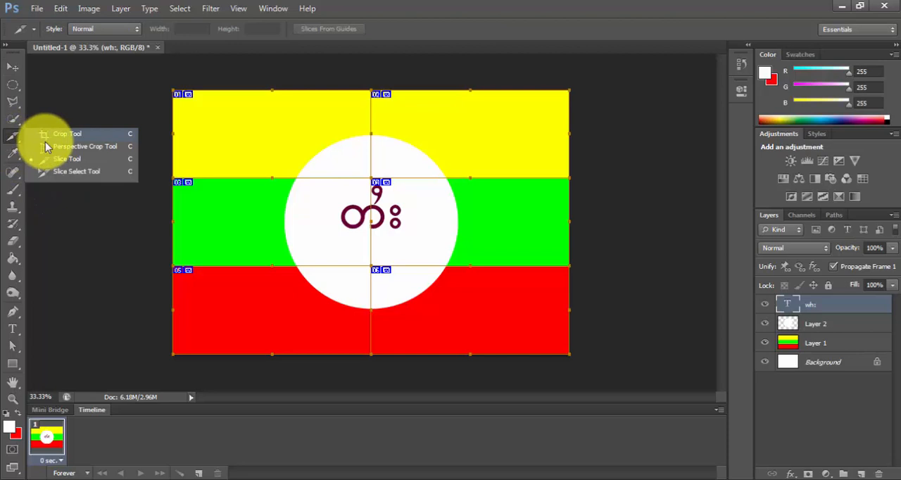
pyautogui.click(77, 158)
pyautogui.moveTo(152, 73); pyautogui.dragTo(627, 382)
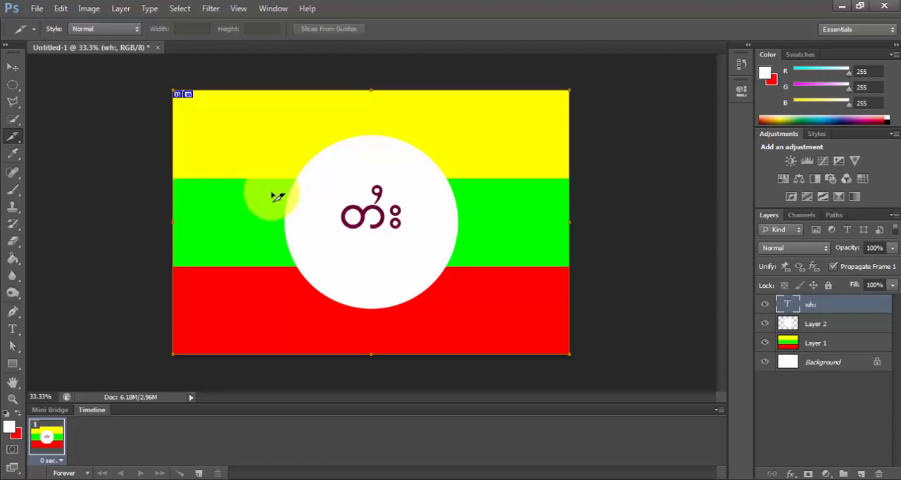
# Step: Shrink the white circle on Layer 2 slightly and proportionally around its center using Free Transform
pyautogui.click(808, 324)
pyautogui.hotkey('ctrl', 't')
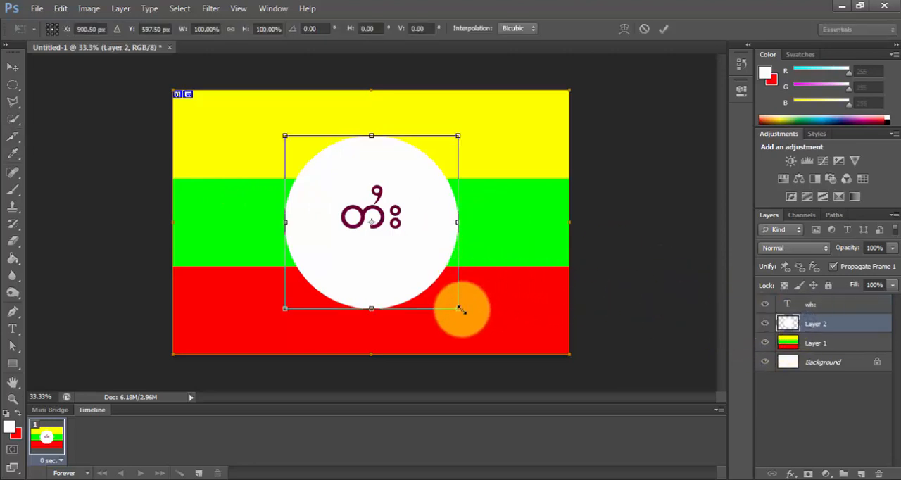
pyautogui.moveTo(444, 299); pyautogui.dragTo(445, 300)
pyautogui.press('Return')
pyautogui.press('c')
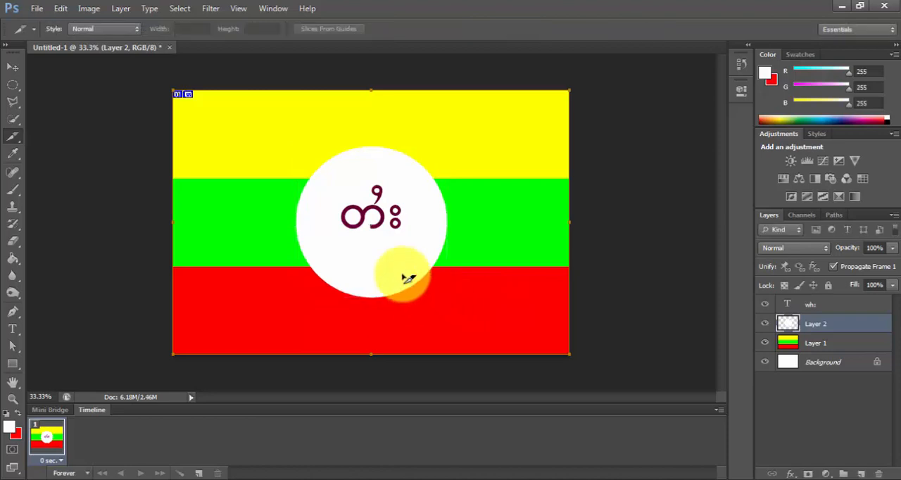
# Step: Select the Shan text layer from the canvas and move it slightly down toward the vertical middle of the white circle
pyautogui.press('v')
pyautogui.rightClick(367, 219)
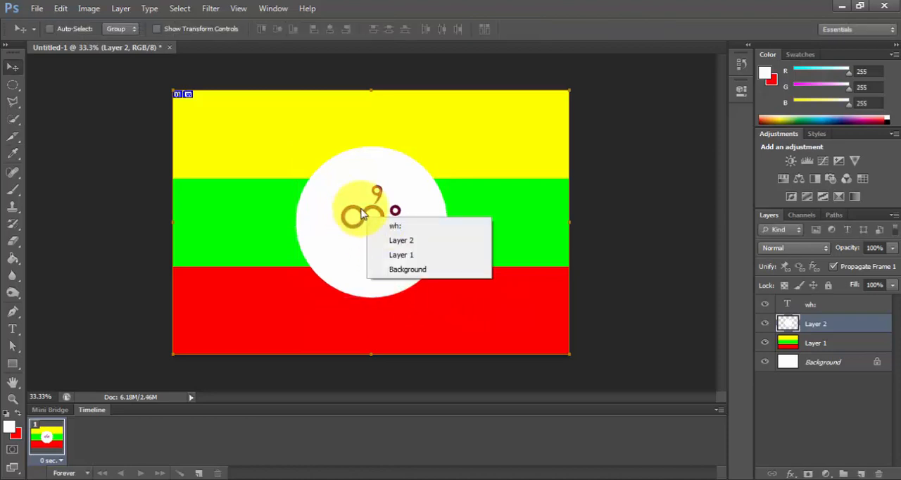
pyautogui.rightClick(358, 209)
pyautogui.click(365, 216)
pyautogui.moveTo(366, 221)
pyautogui.mouseDown()
pyautogui.moveTo(376, 226)
pyautogui.moveTo(362, 222)
pyautogui.mouseUp()
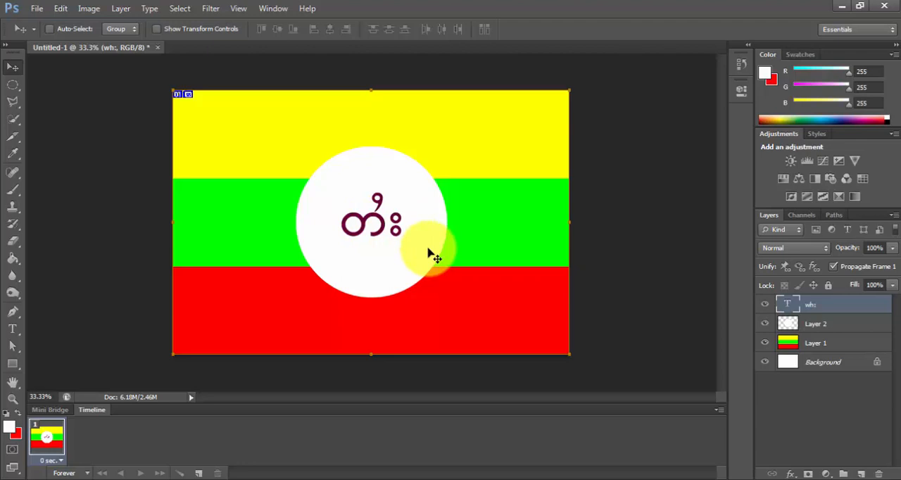
# Step: Nudge the Shan text slightly to the right to fine-tune its horizontal centering in the white circle
pyautogui.press('Right')
pyautogui.press('Right')
pyautogui.press('Right')
pyautogui.press('Right')
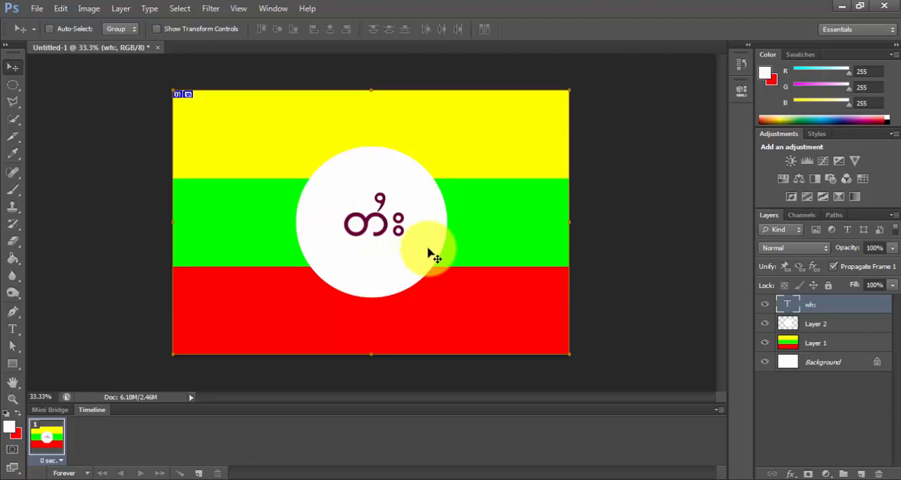
pyautogui.press('Left')
pyautogui.press('Left')
pyautogui.press('Left')
pyautogui.press('Right')
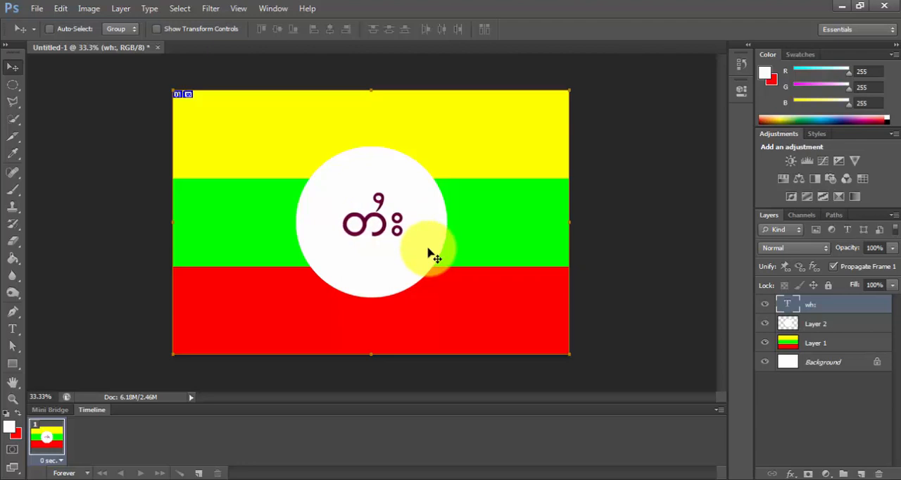